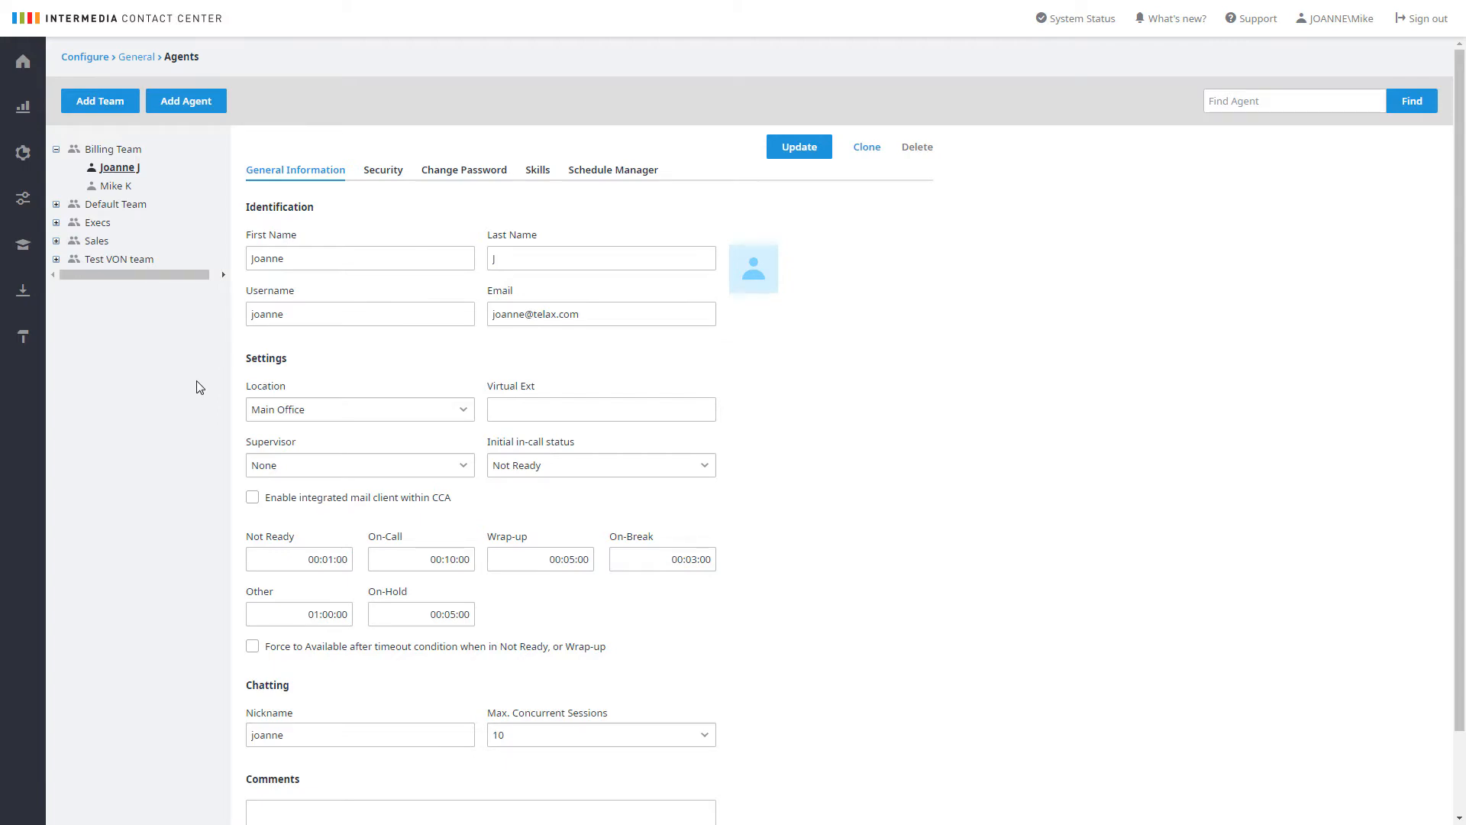
# Add a new team named Tech Support with its caller ID set to the Main Number, and save it
pyautogui.click(102, 110)
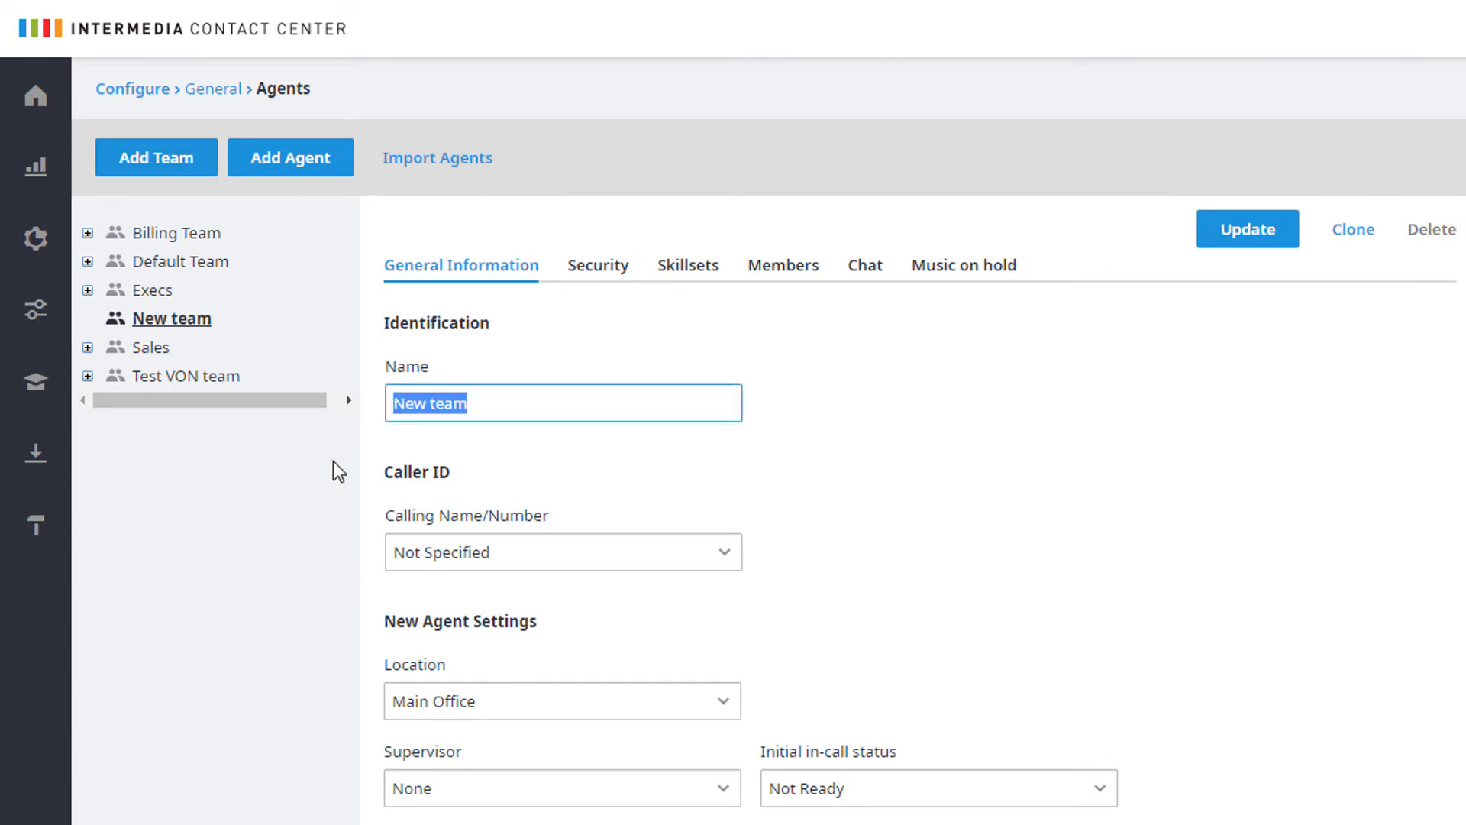
pyautogui.write('Tech Support')
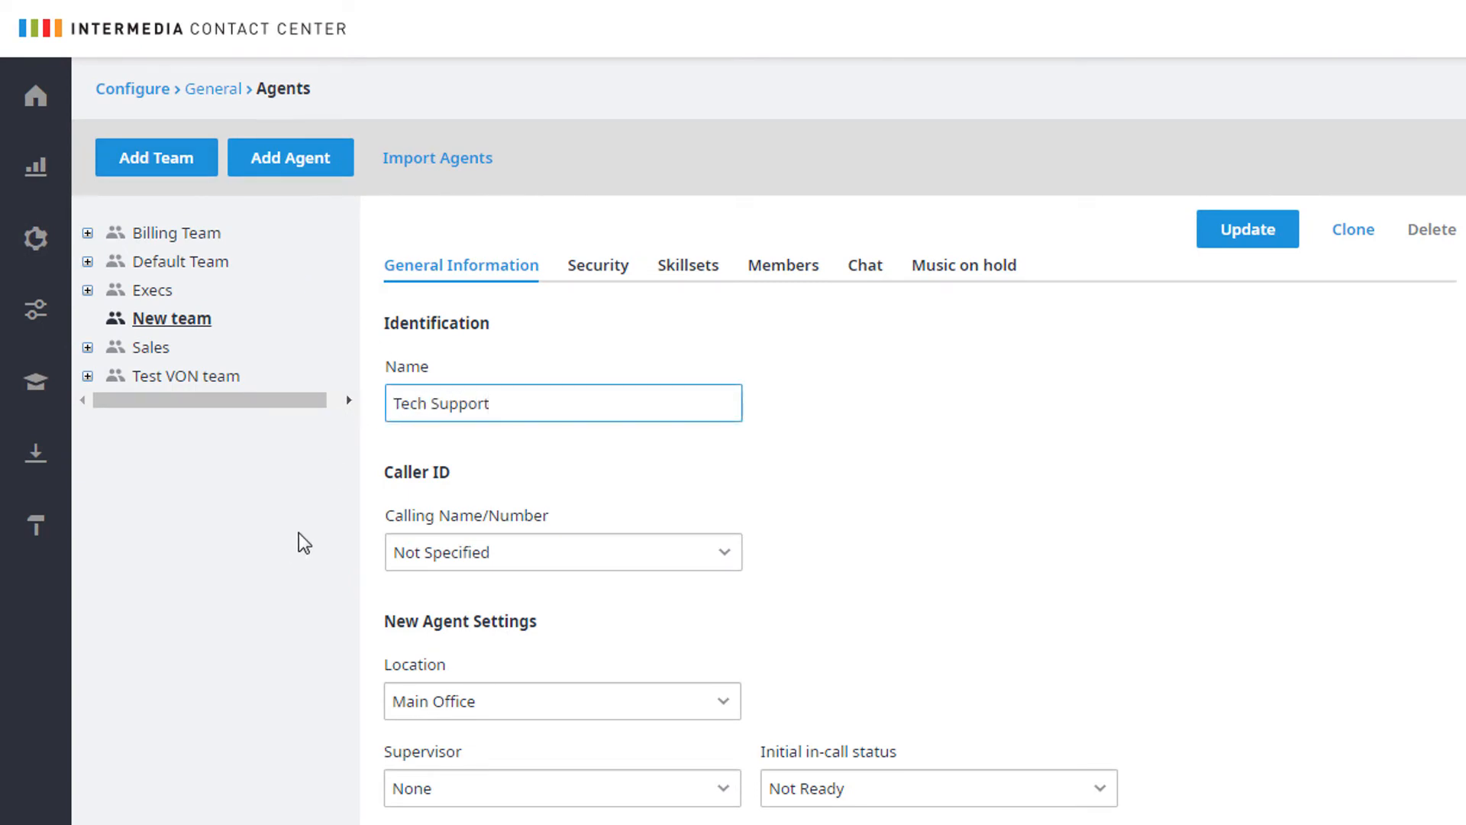
pyautogui.click(304, 543)
pyautogui.click(733, 556)
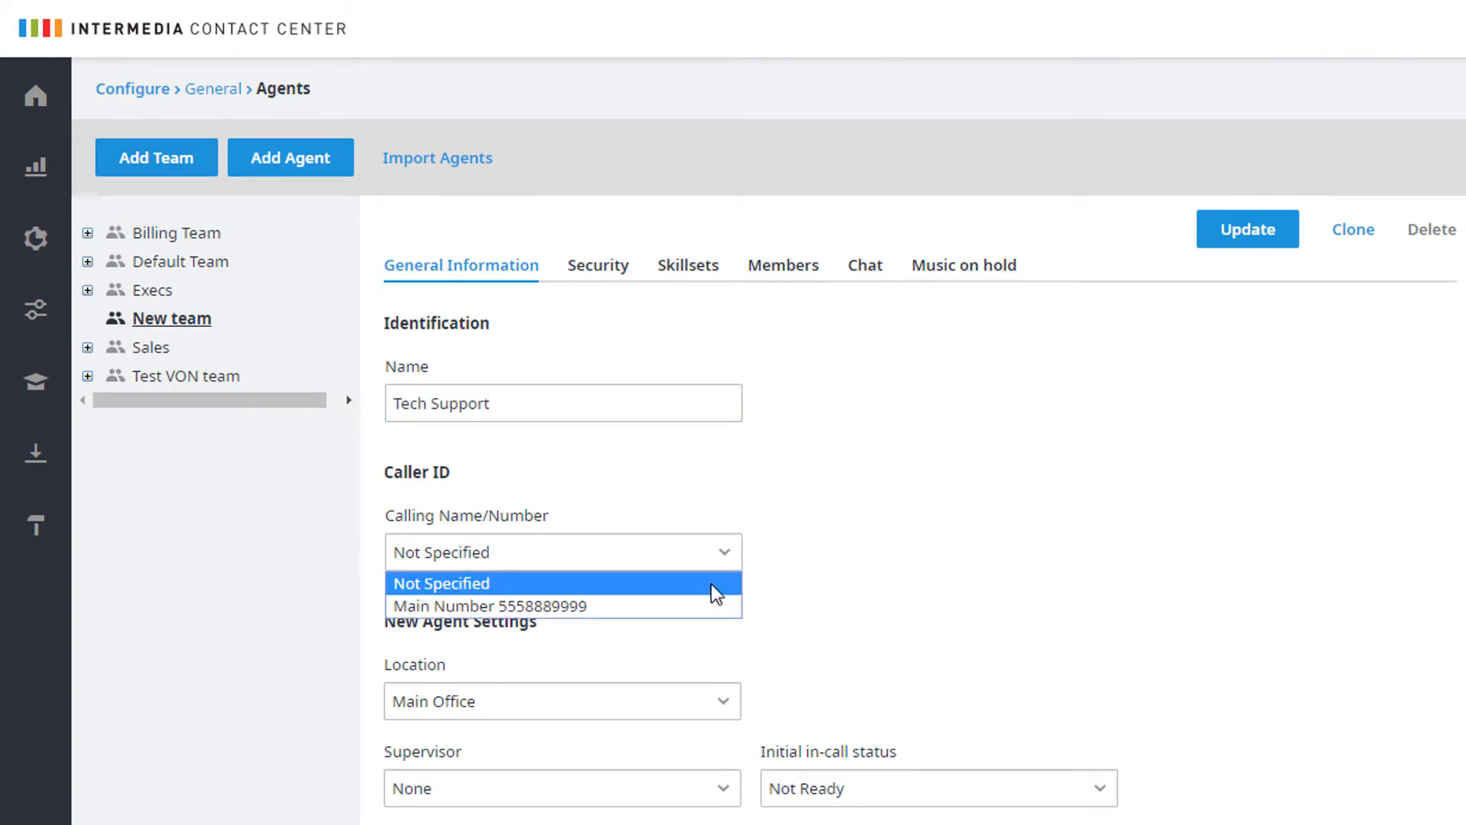
pyautogui.click(706, 607)
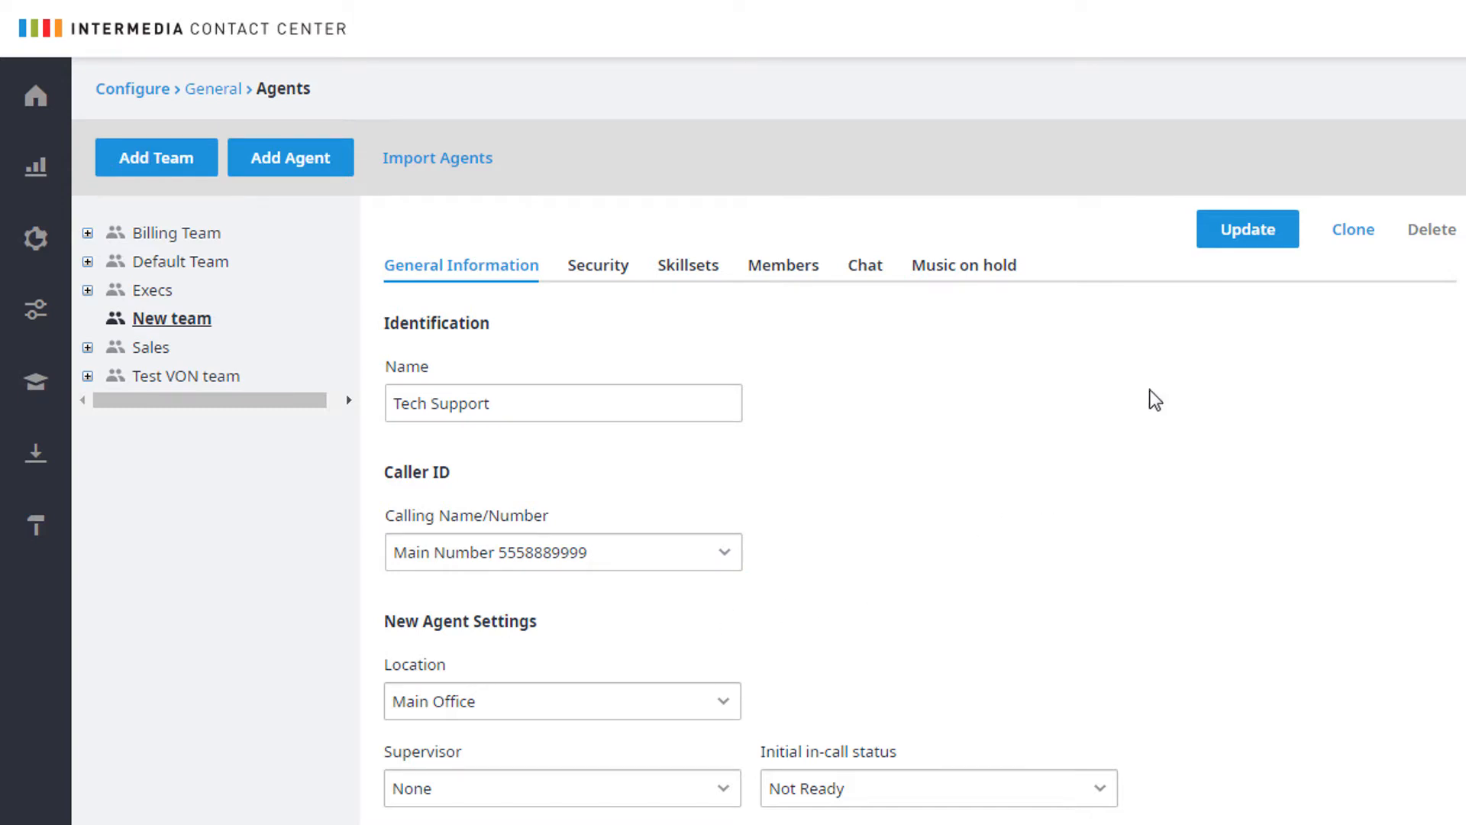
pyautogui.click(1237, 233)
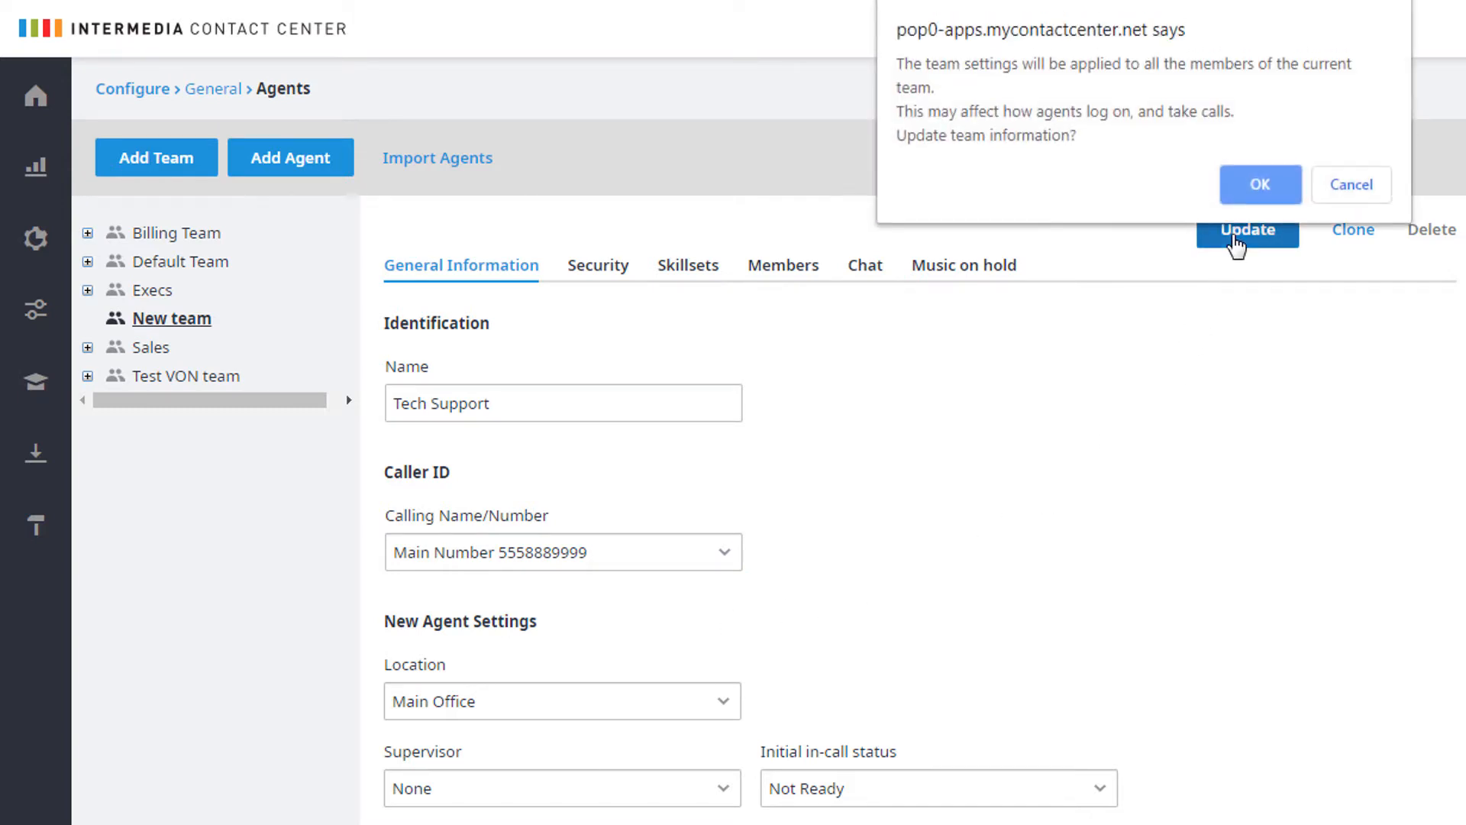
pyautogui.click(1261, 183)
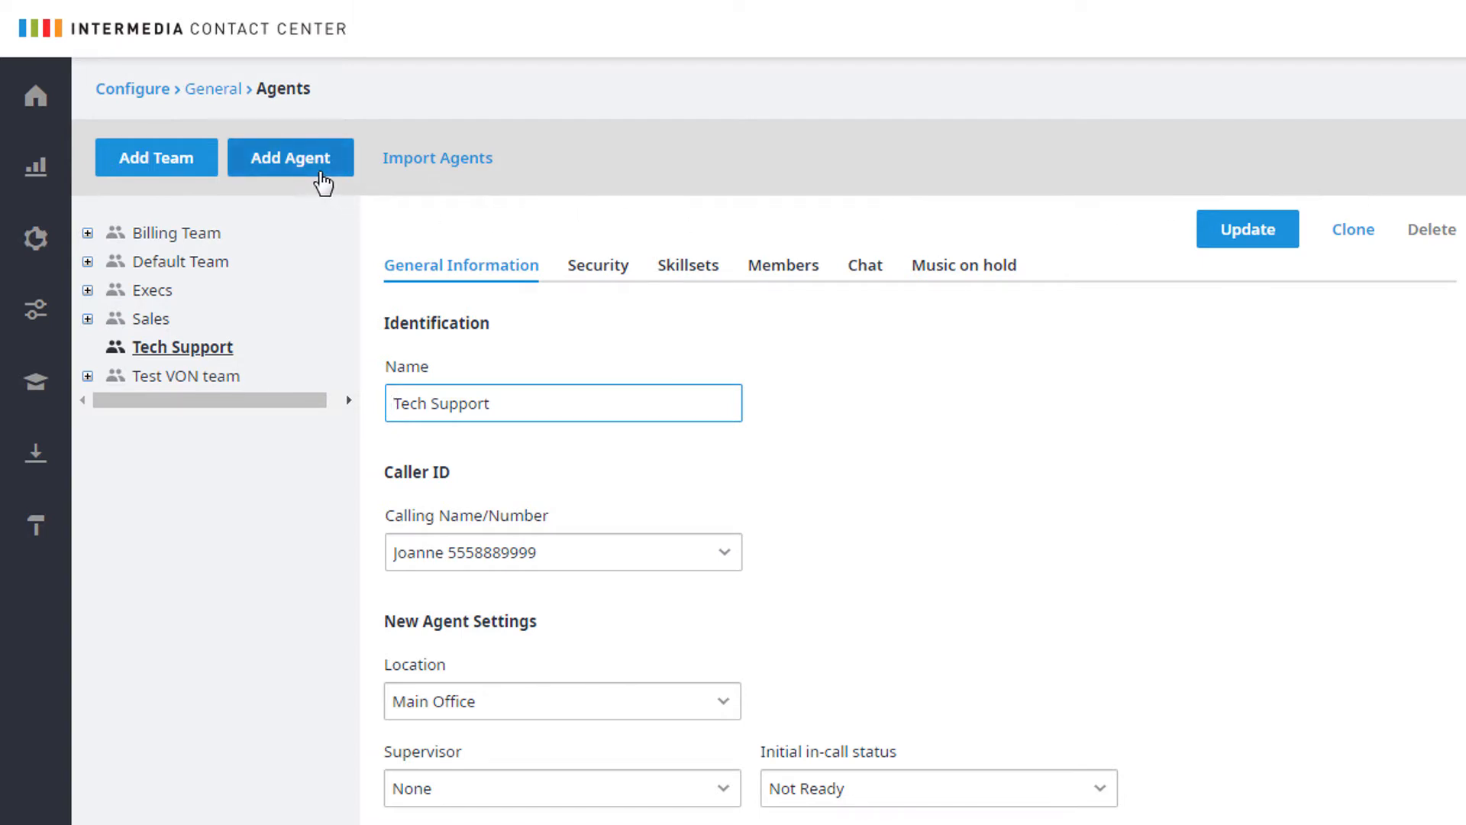
# Add a new agent to the Tech Support team and fill in the agent's first name, last name, username and e-mail
pyautogui.click(322, 182)
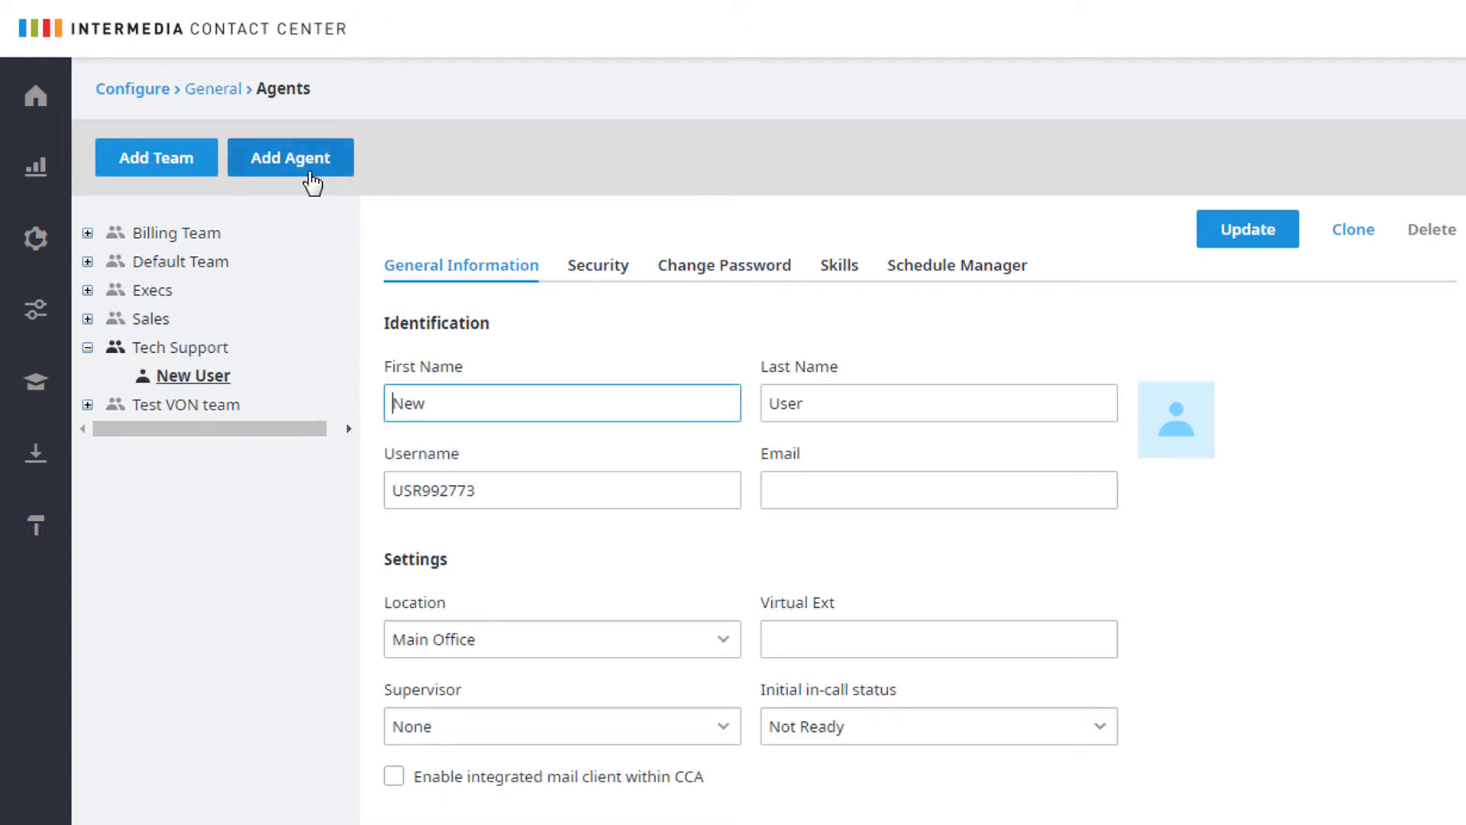
pyautogui.doubleClick(439, 403)
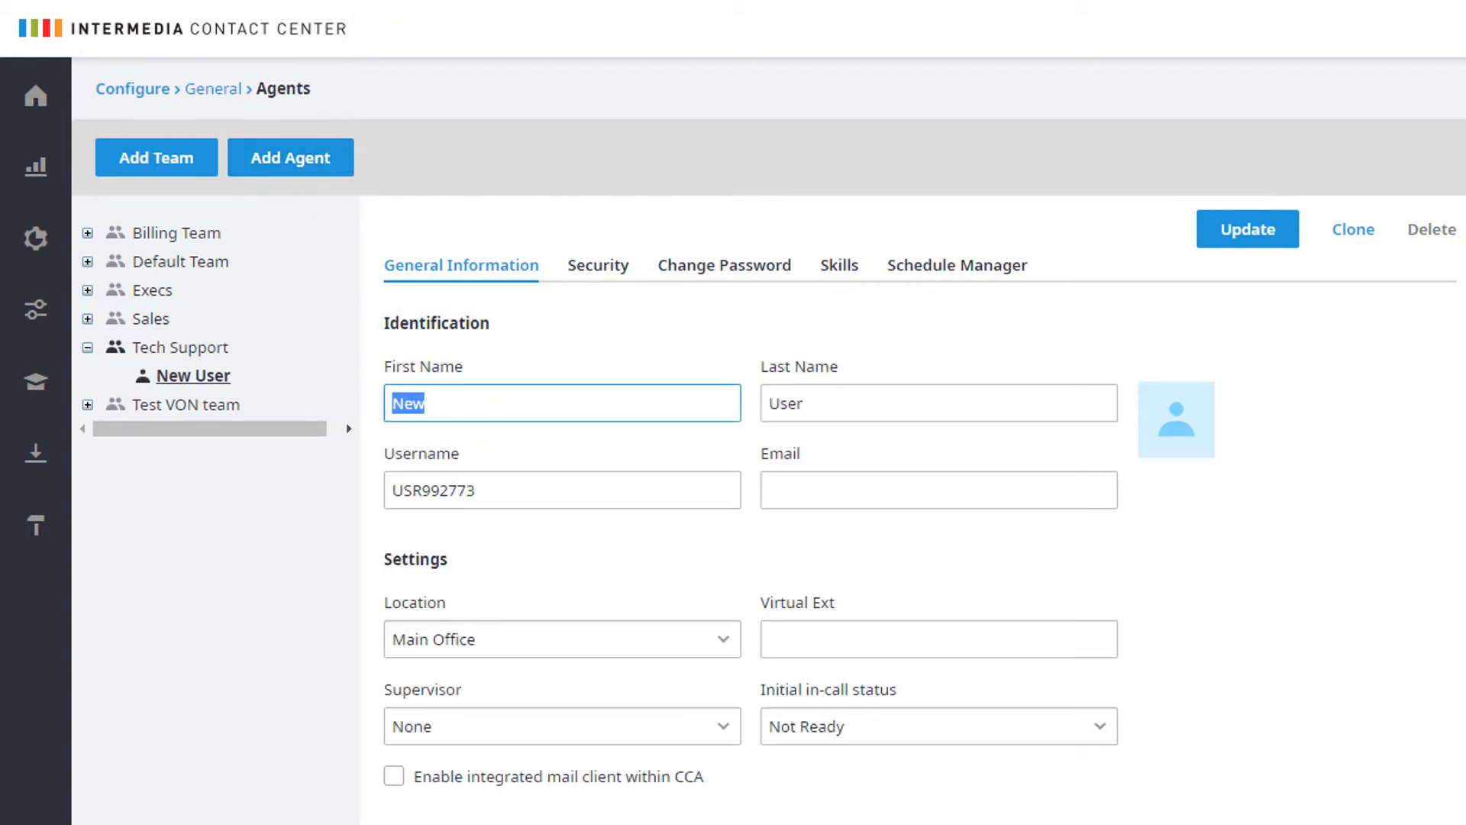
pyautogui.write('Jennifer')
pyautogui.press('Tab')
pyautogui.write('D')
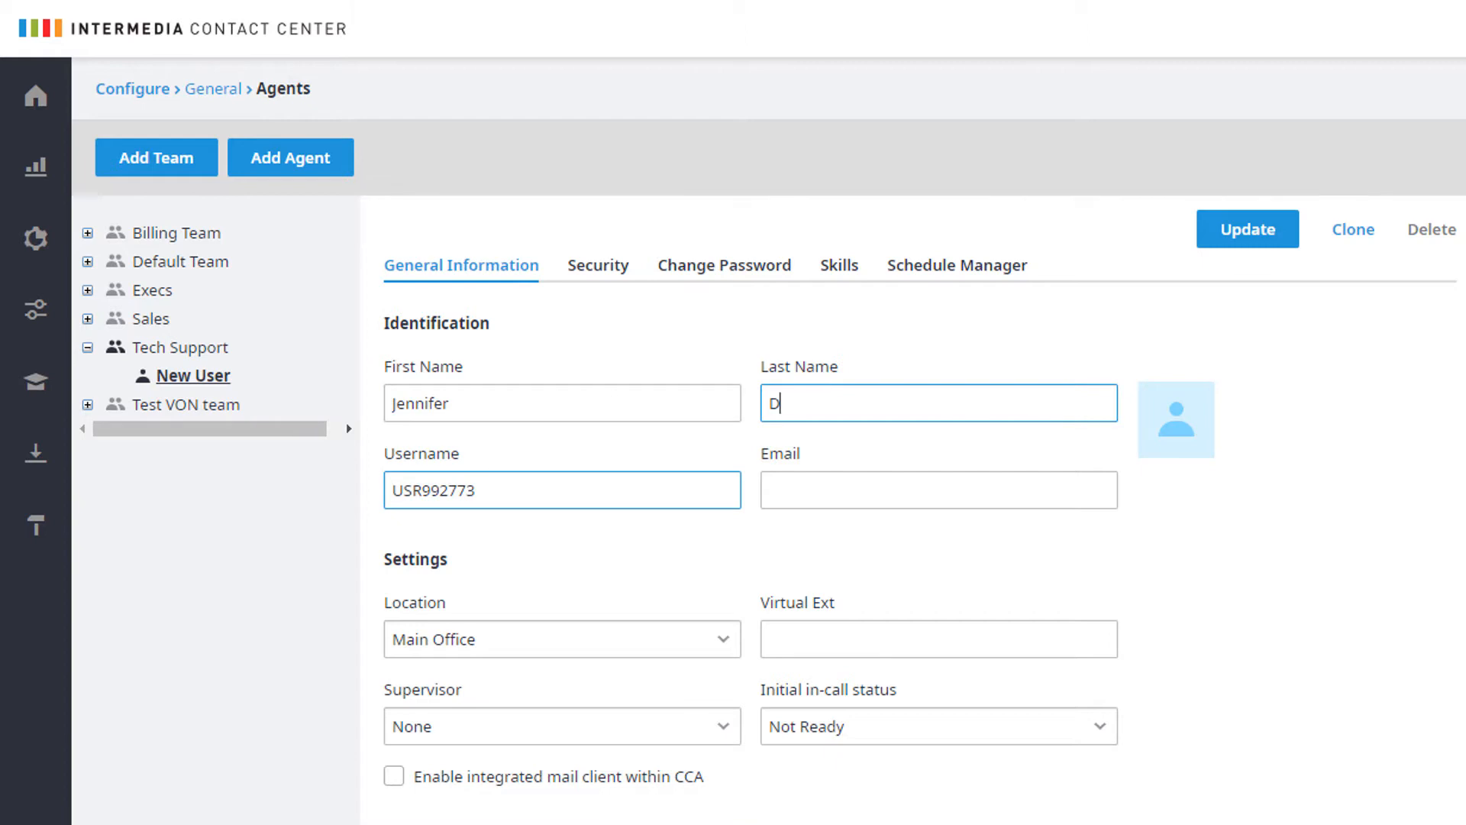
pyautogui.press('Tab')
pyautogui.press('BackSpace')
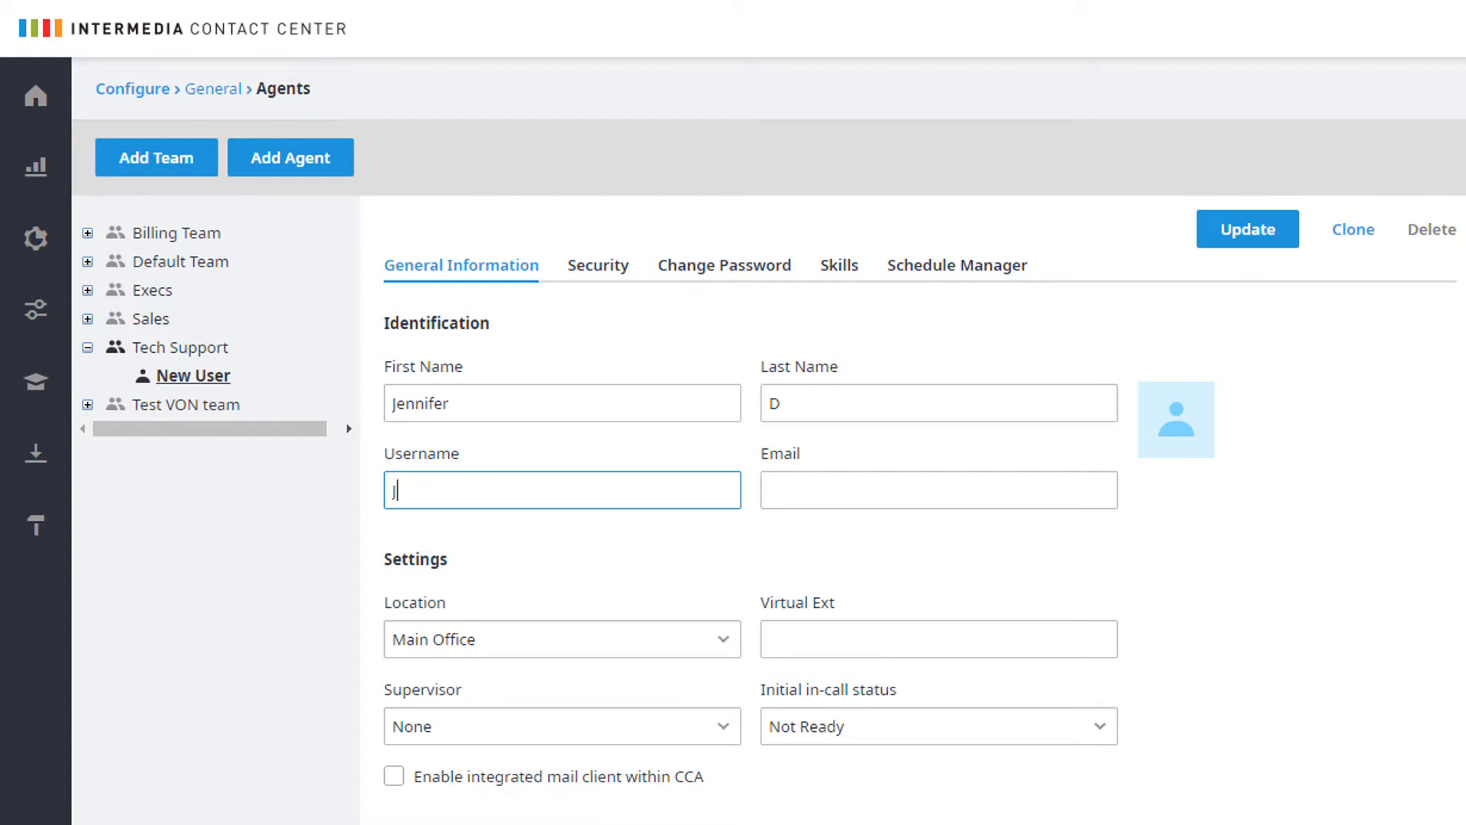
pyautogui.write('JenniferD')
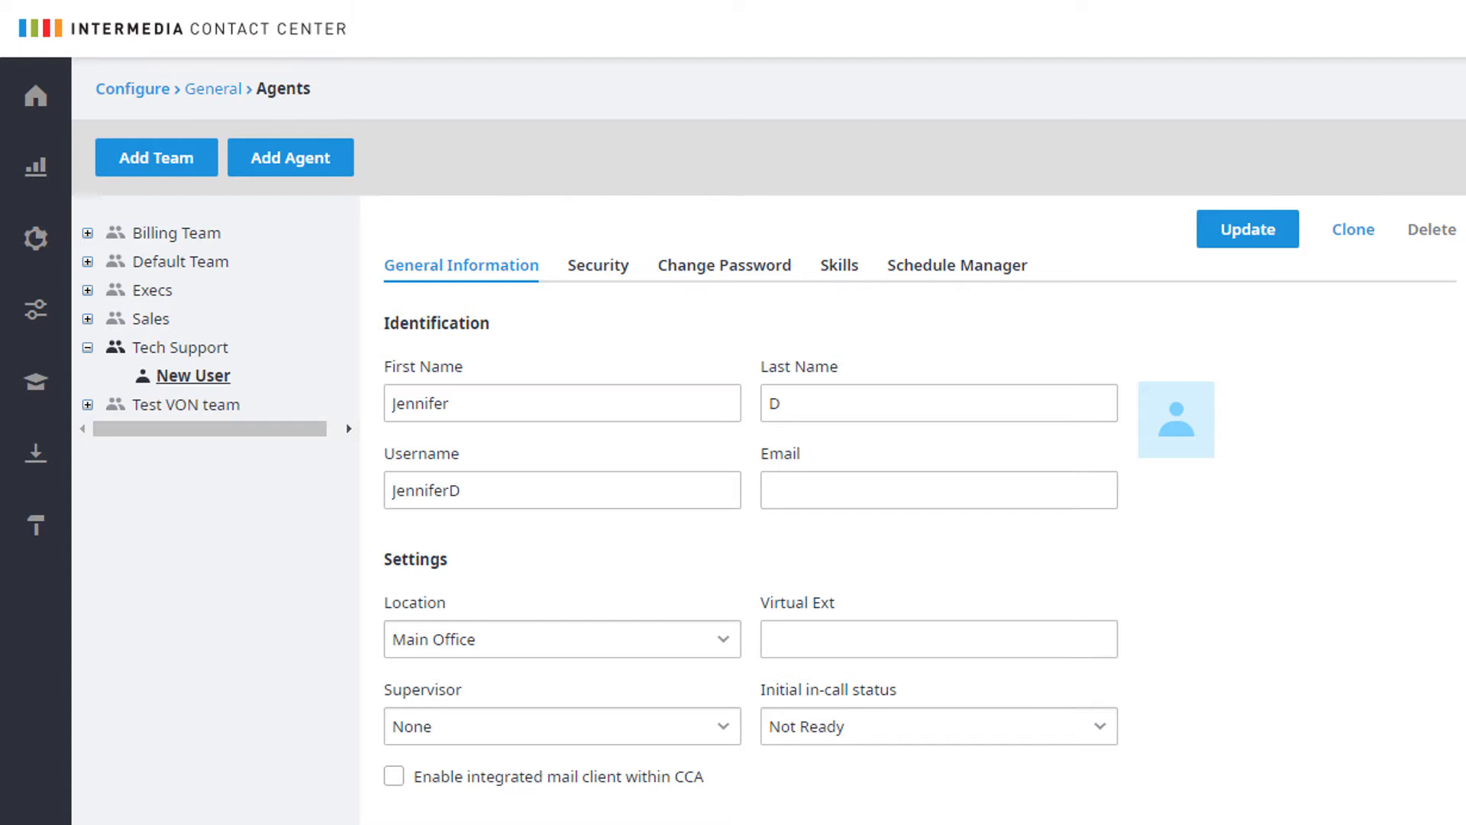
pyautogui.click(802, 498)
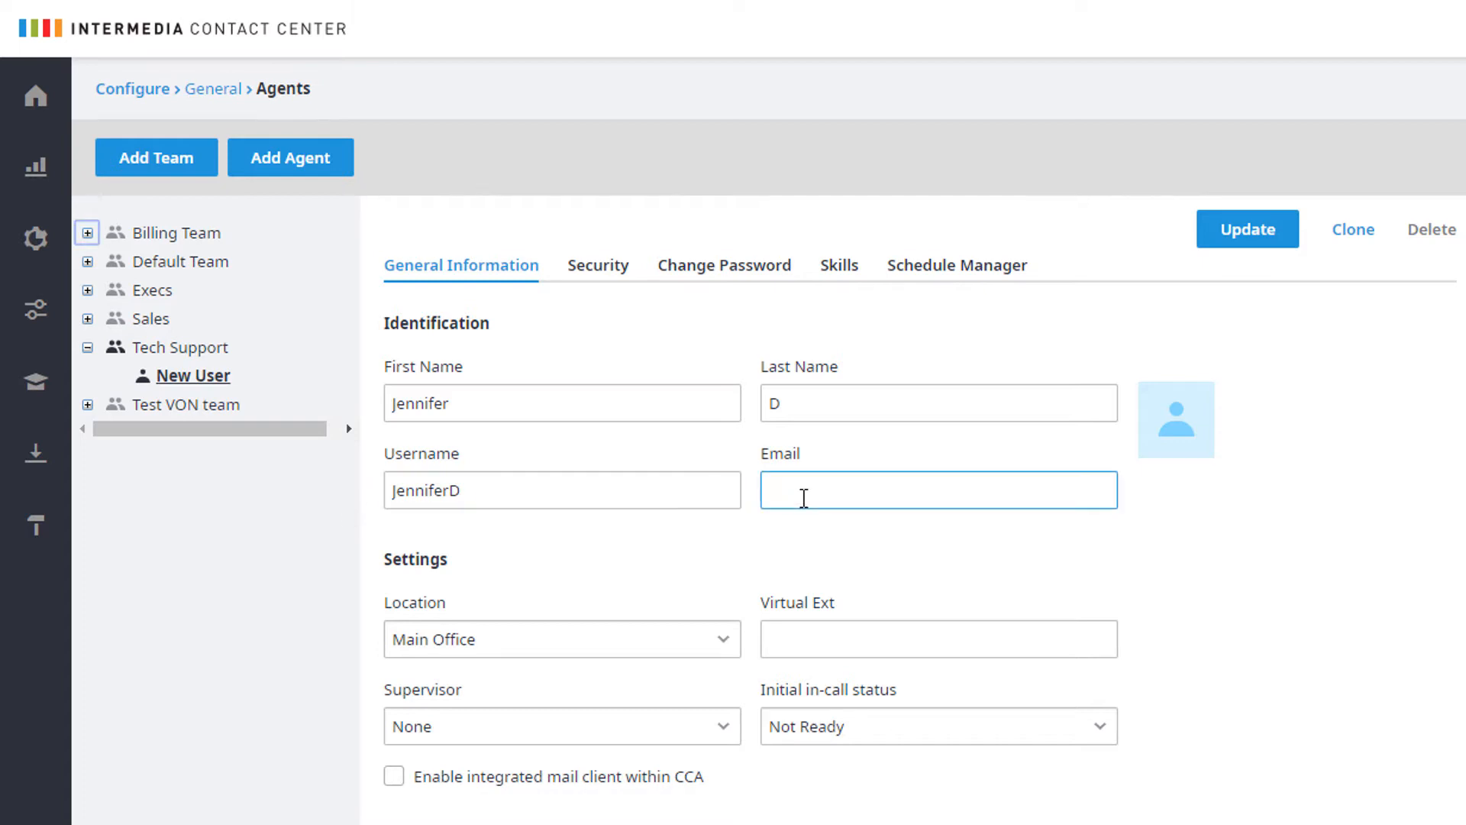
pyautogui.write('jenniferd@yourcompany.com')
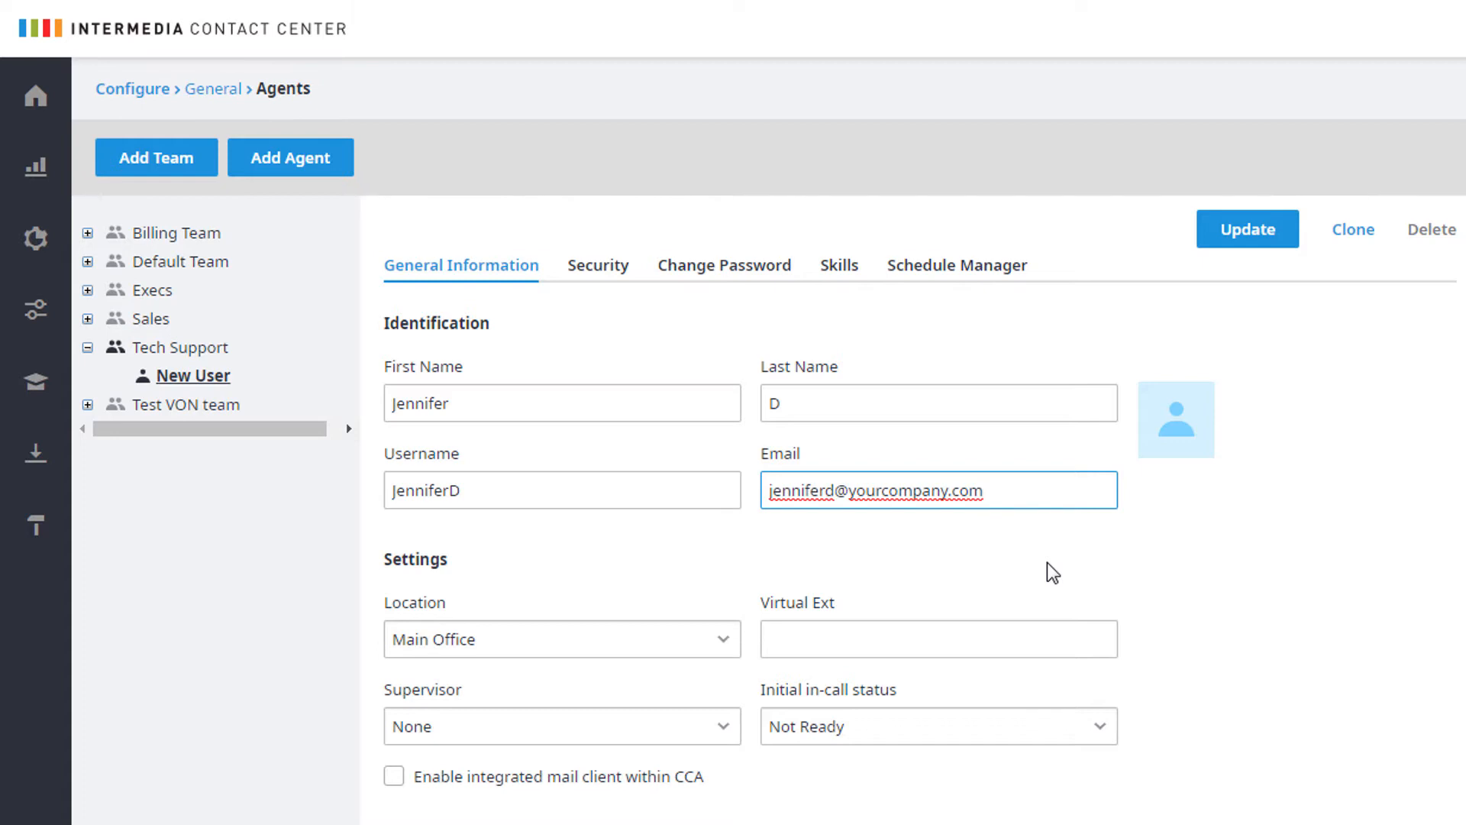
# Keep the default location, supervisor and in-call status, and enable Force to Available after timeout in Not Ready or Wrap-up
pyautogui.click(702, 649)
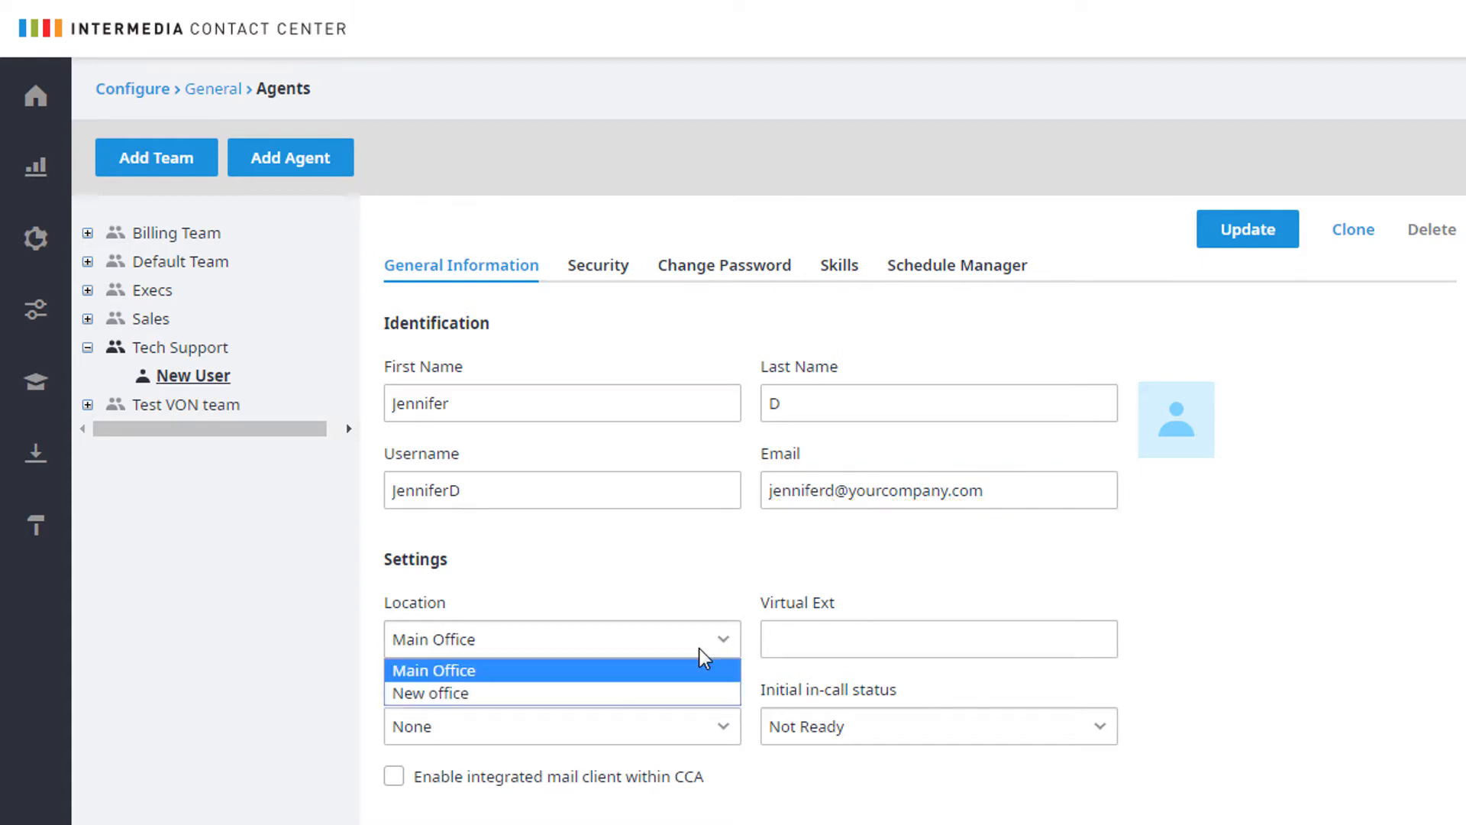
pyautogui.click(700, 657)
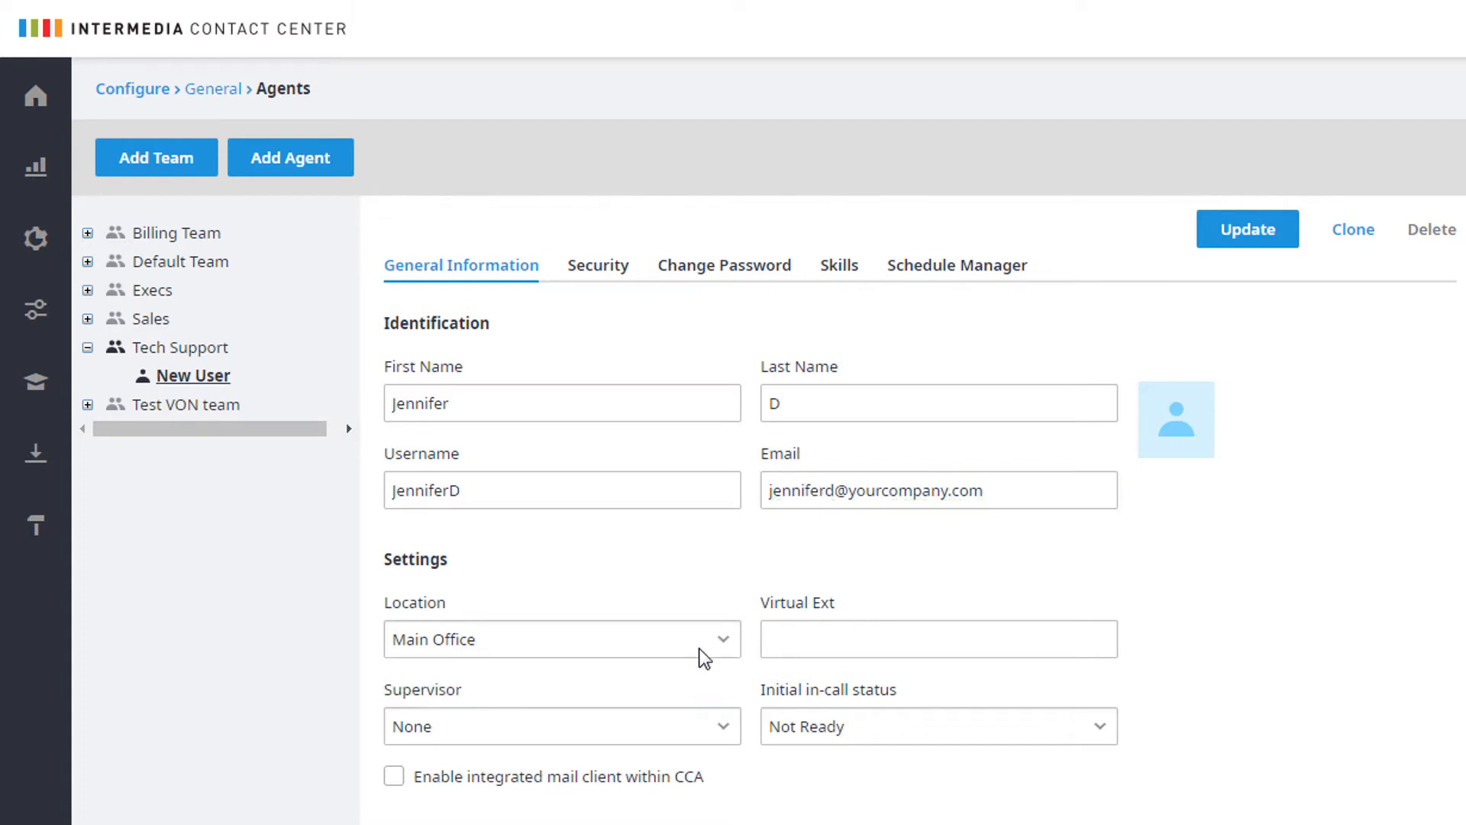
pyautogui.click(729, 734)
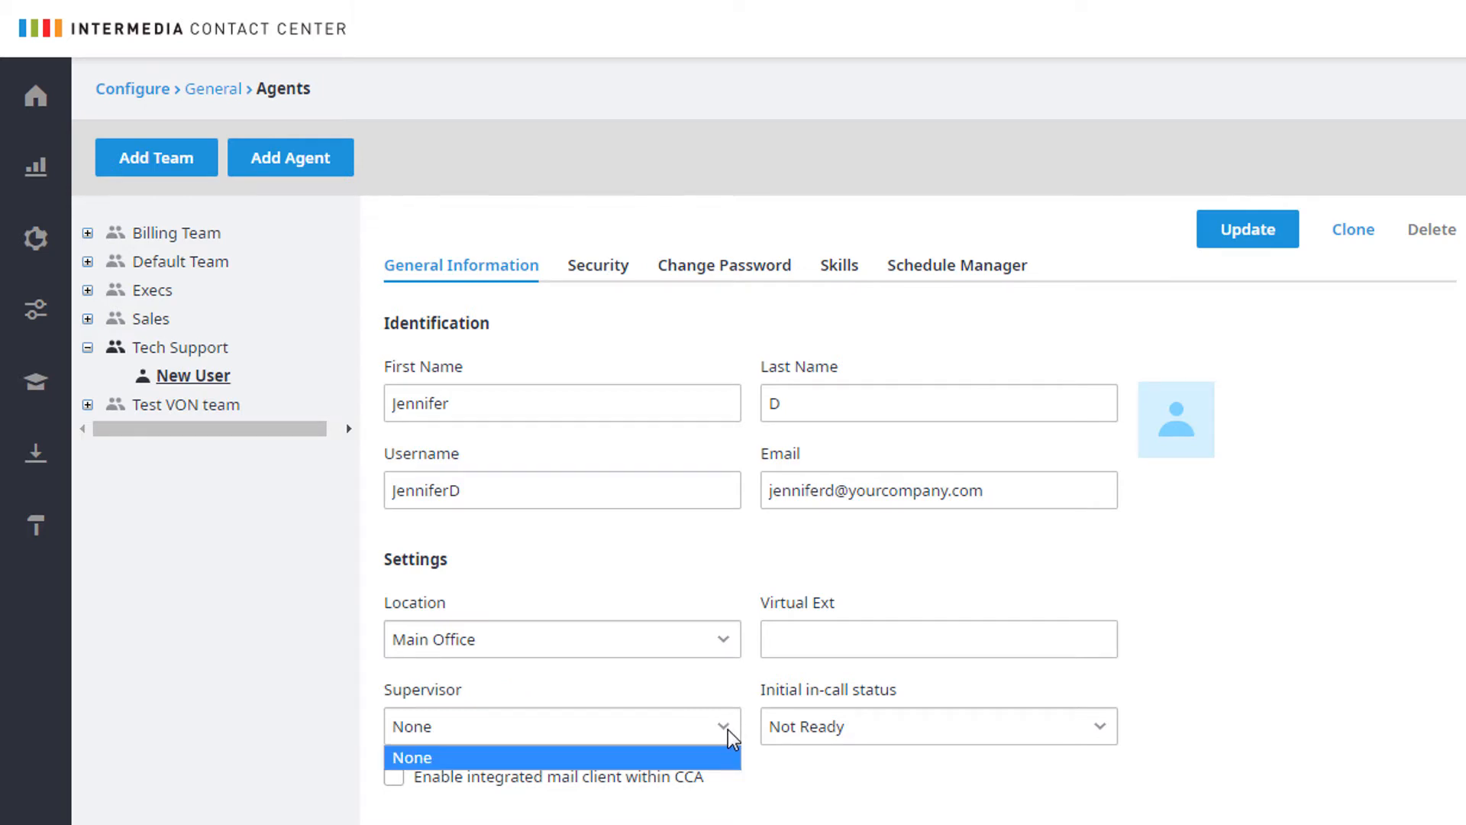
pyautogui.click(730, 735)
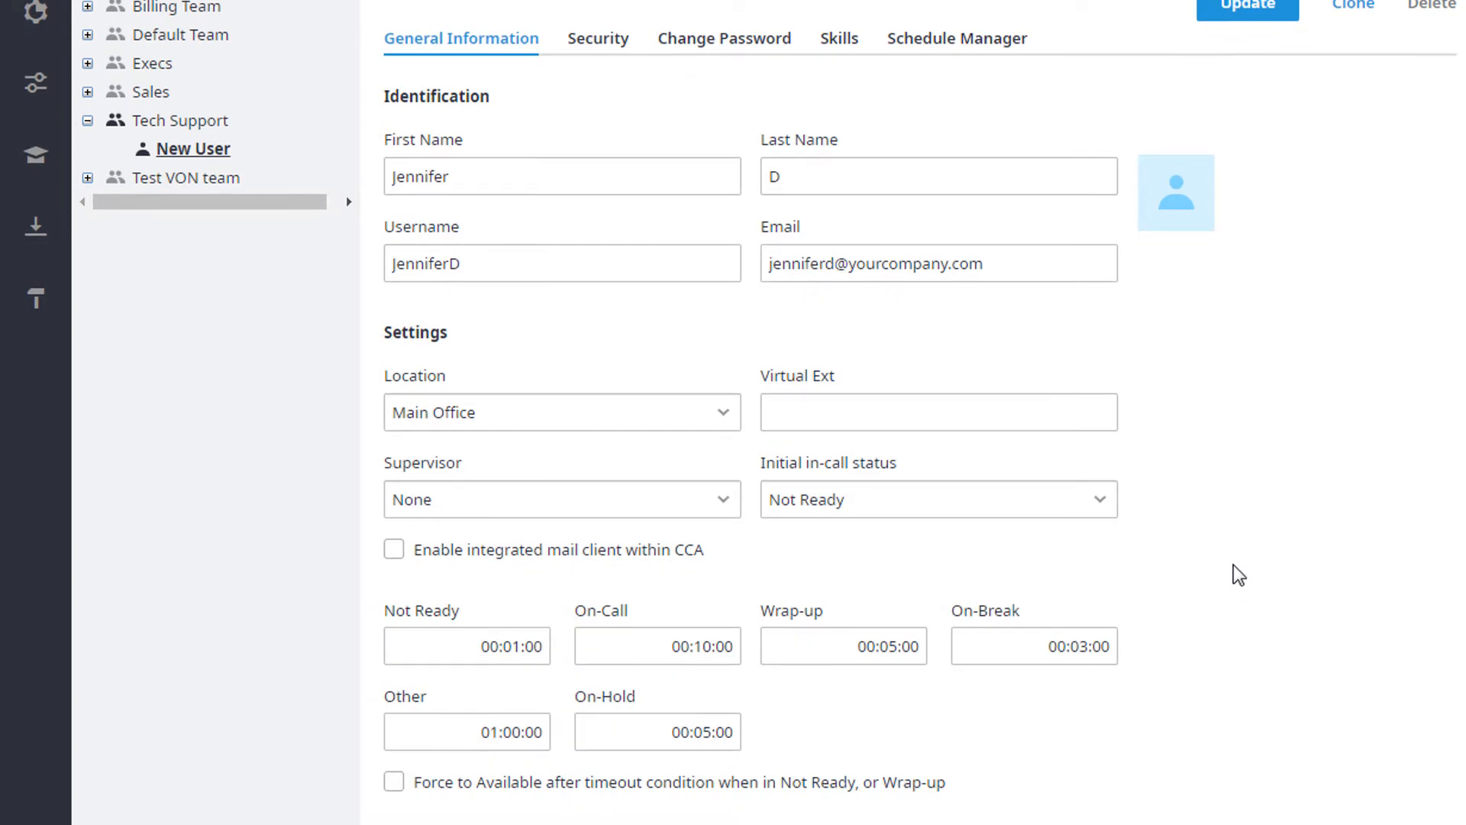
pyautogui.click(1109, 498)
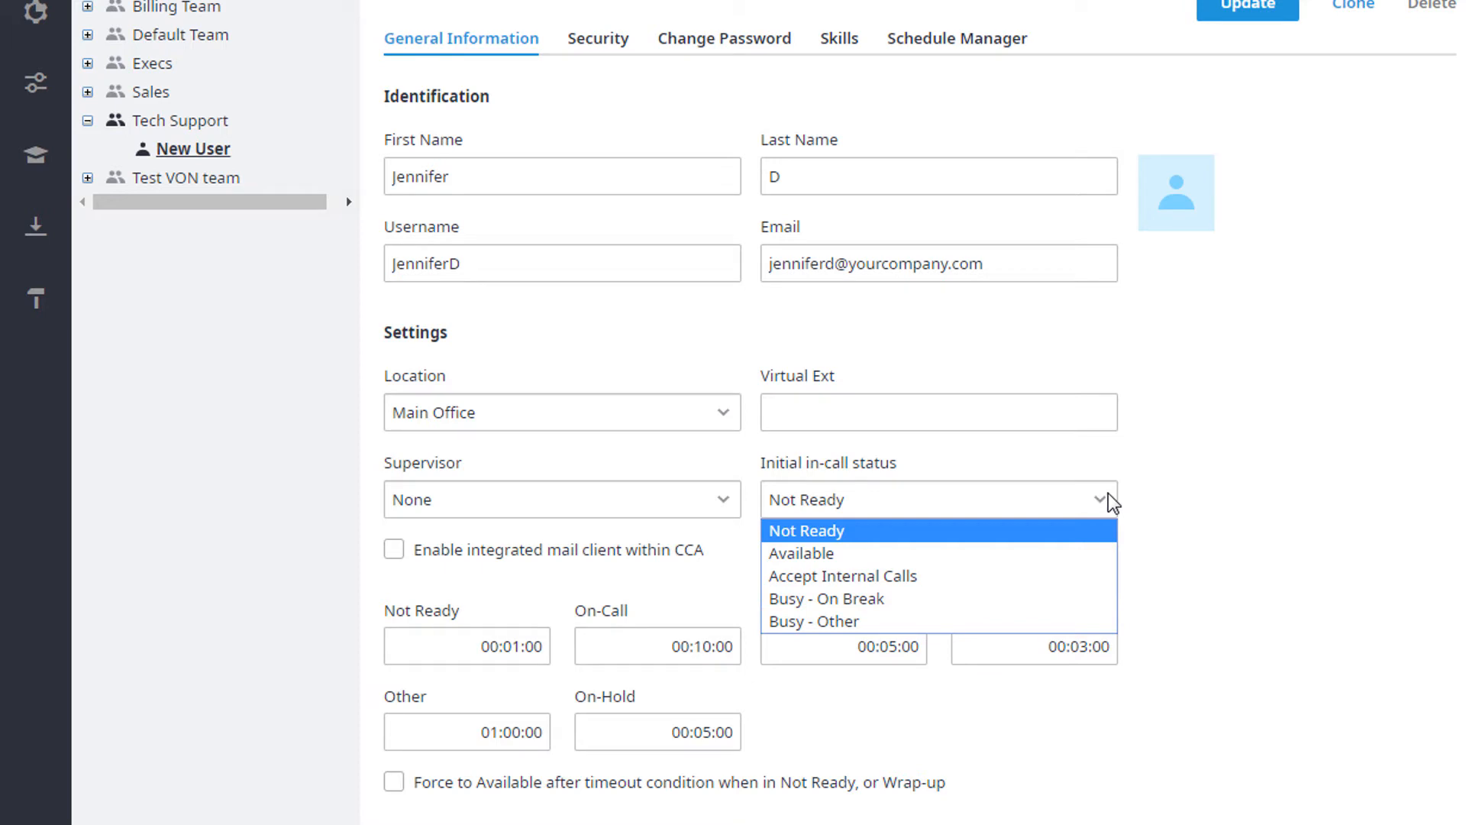
pyautogui.click(1245, 507)
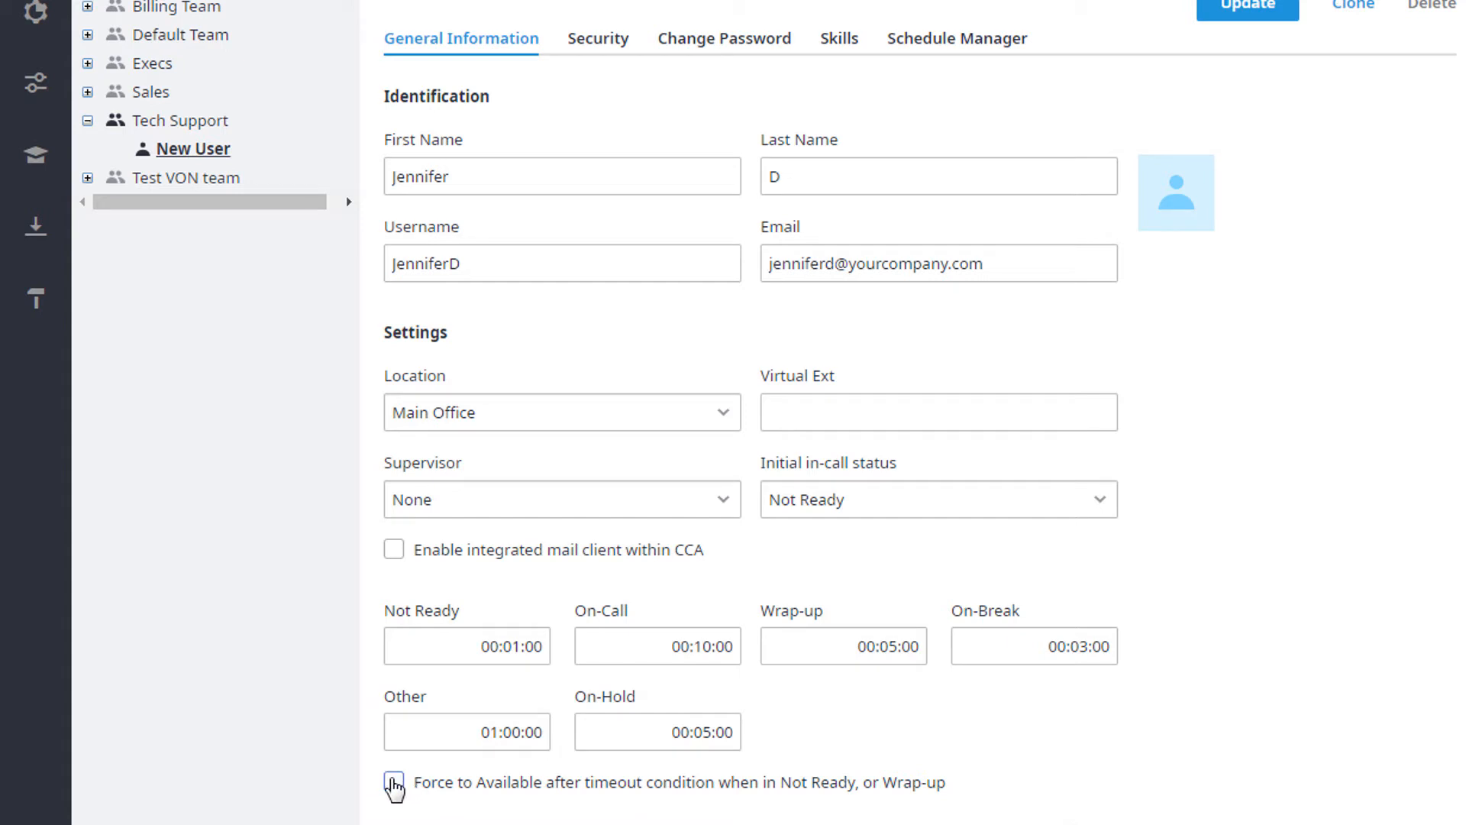
pyautogui.click(394, 783)
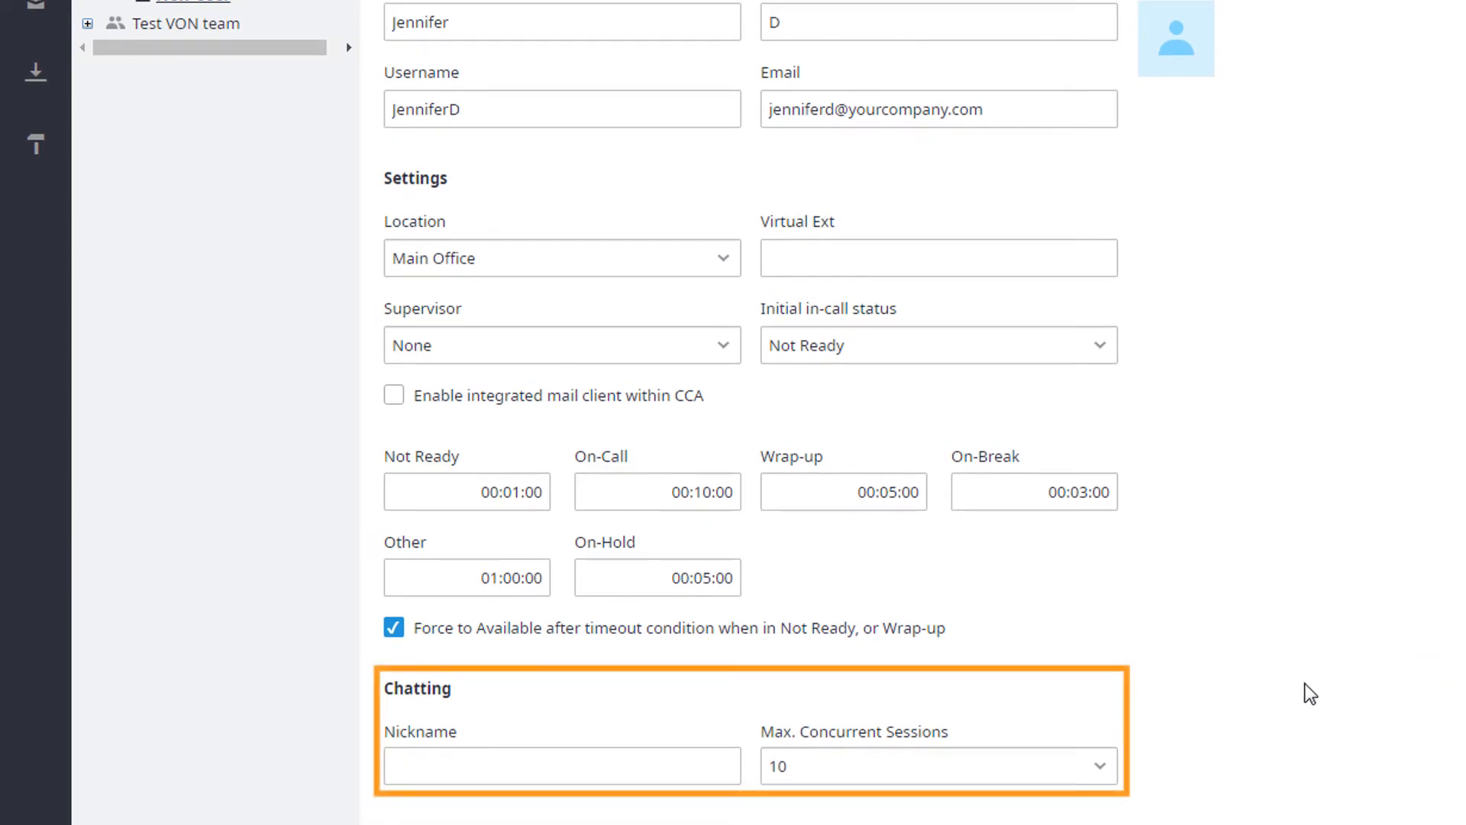
# Set the agent's chat nickname to the username and the maximum concurrent chat sessions to 5
pyautogui.click(724, 779)
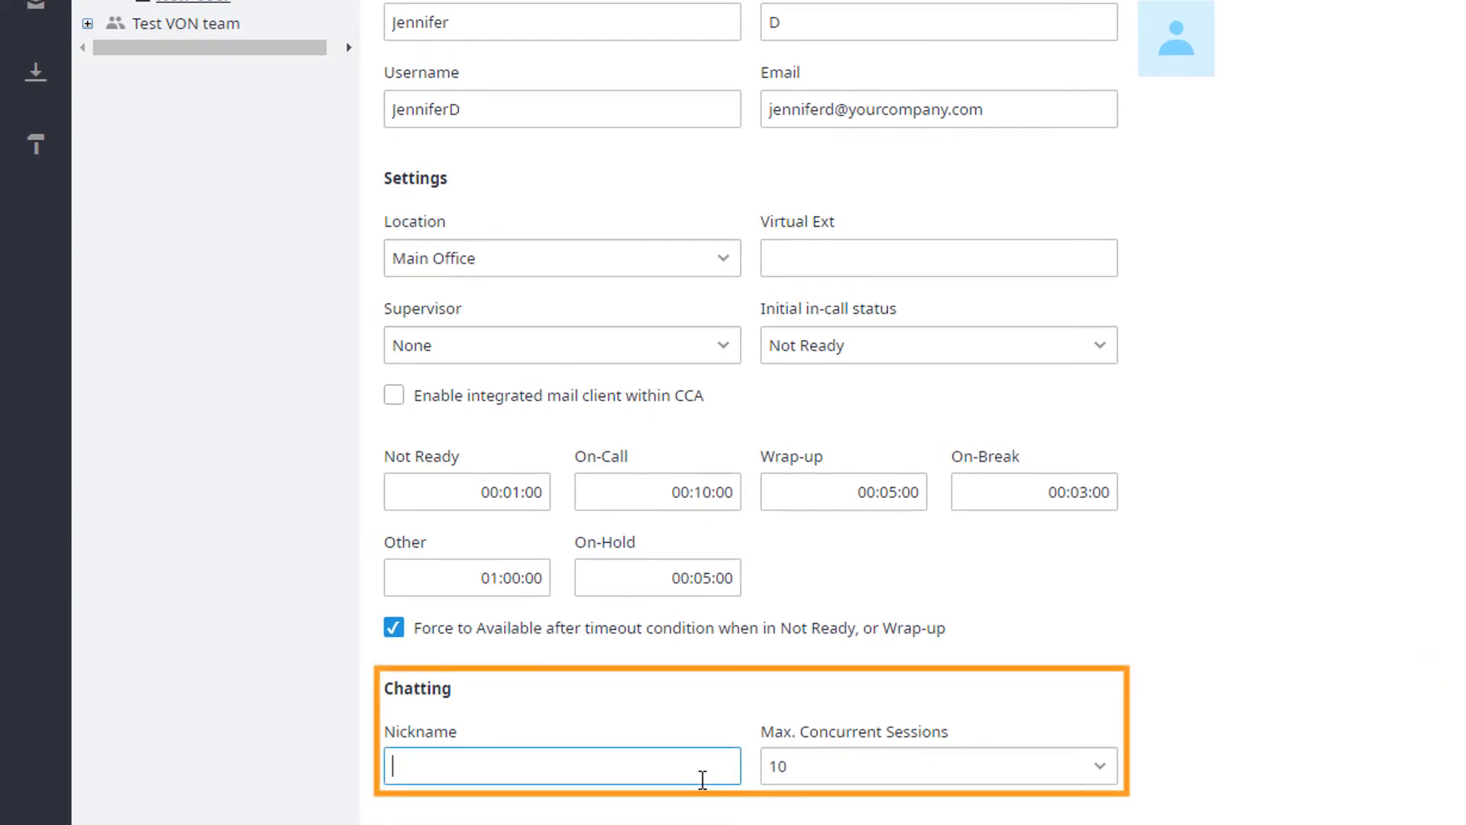
pyautogui.write('JenniferD')
pyautogui.click(831, 706)
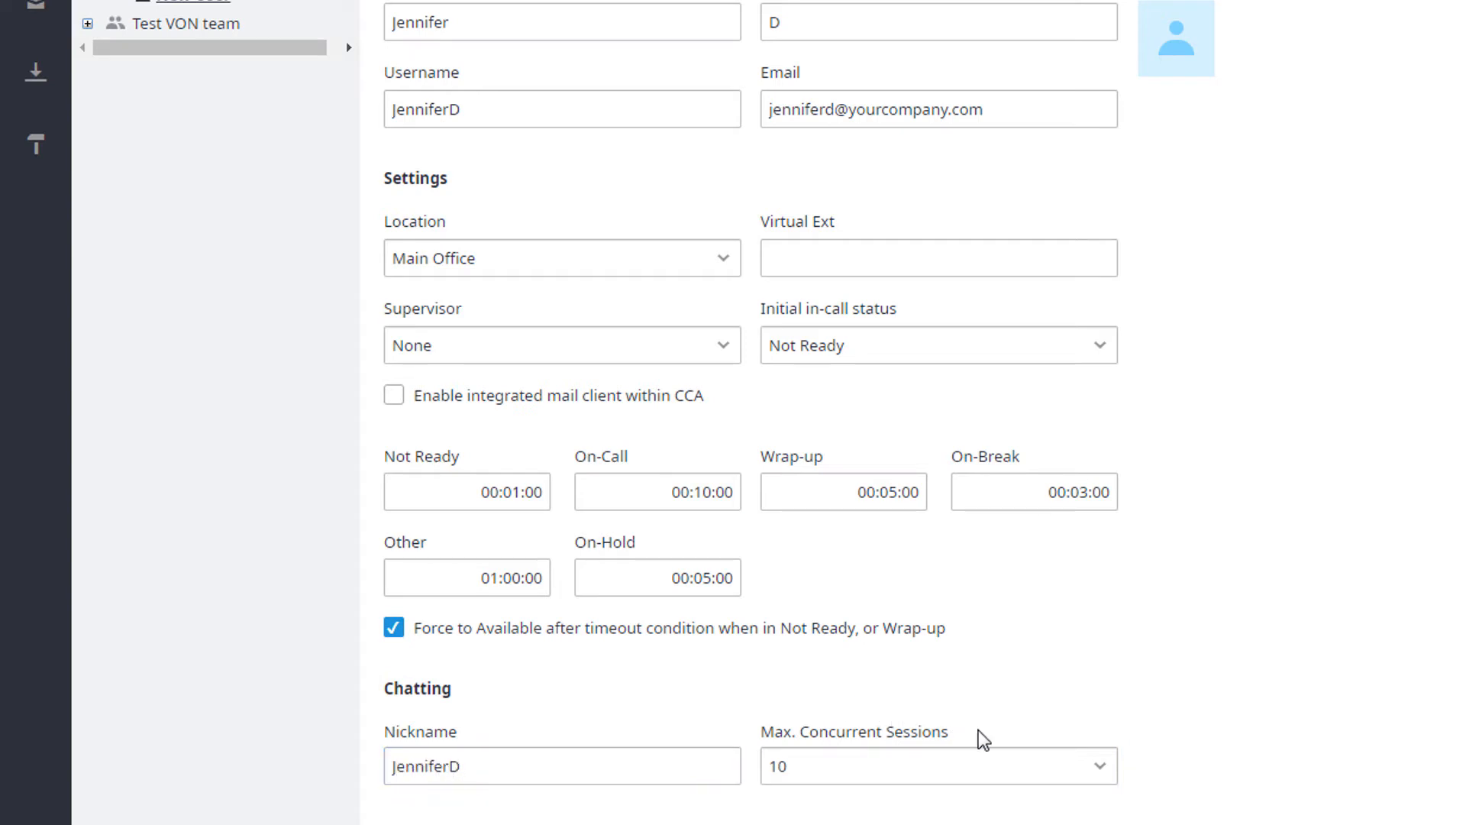
pyautogui.click(1099, 770)
pyautogui.click(990, 621)
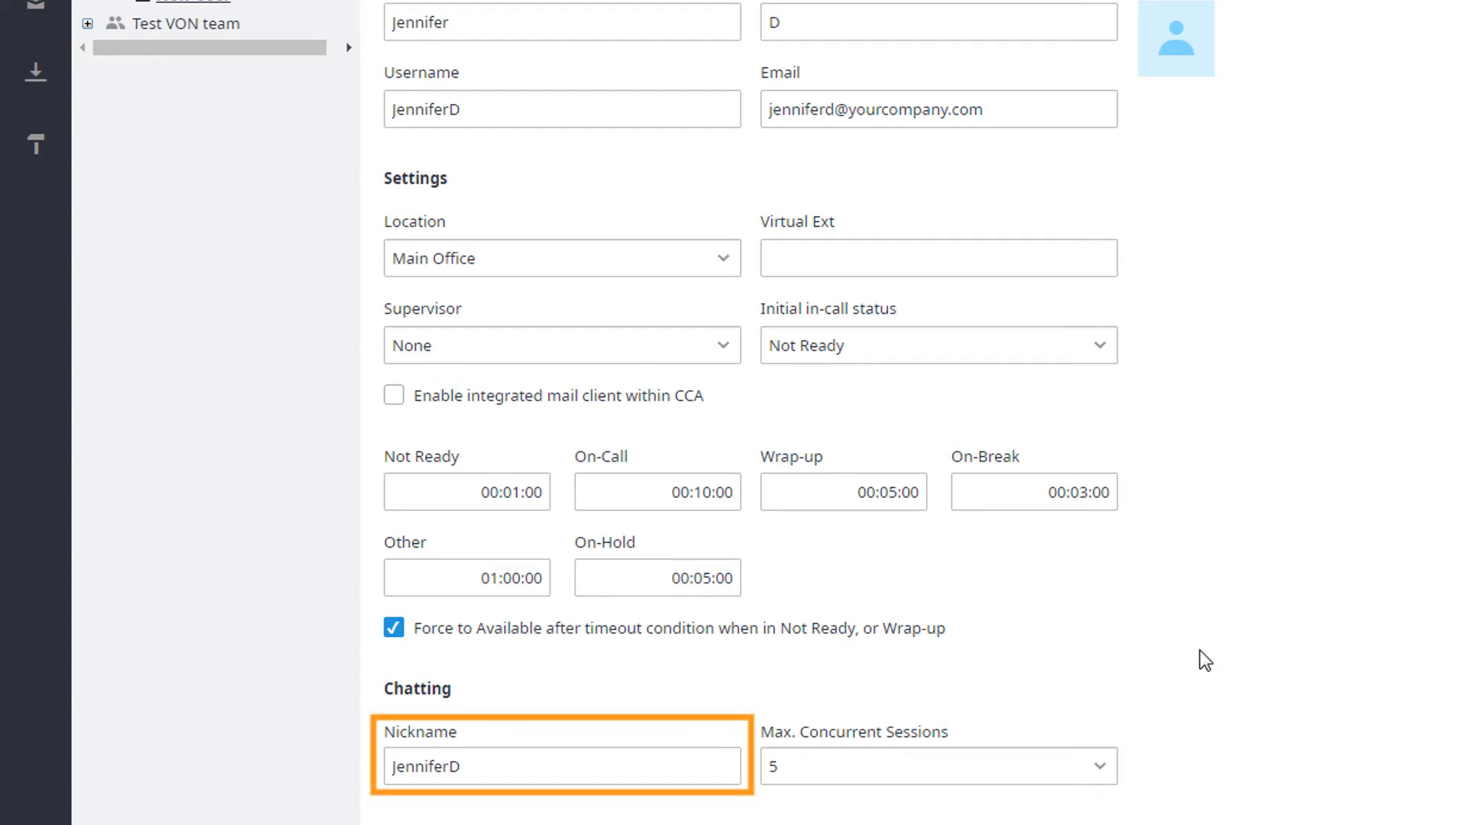
# Review the agent's security role and permissions, the password options and the skills list
pyautogui.scroll(-2, 1199, 649)
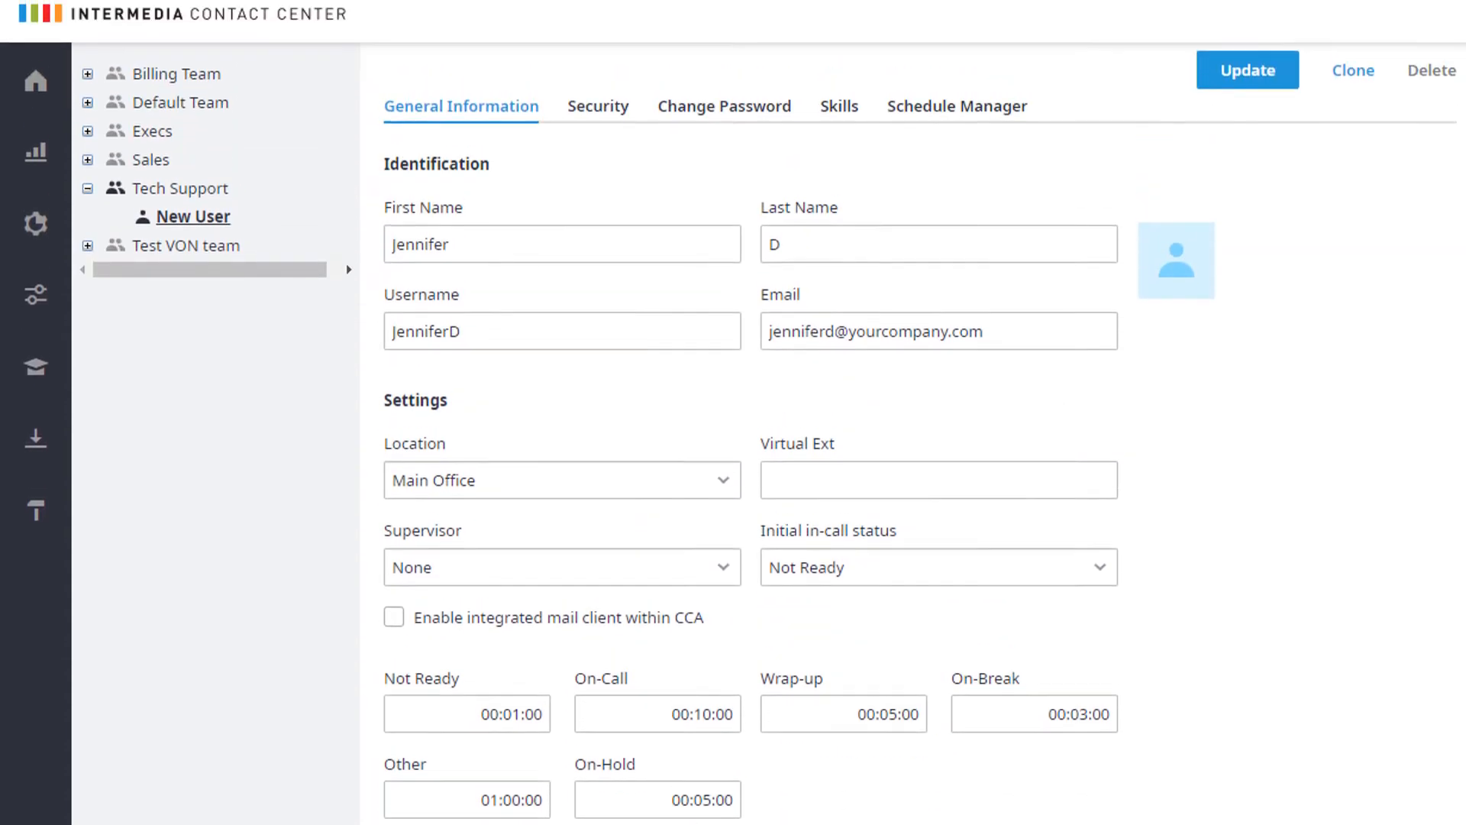
pyautogui.scroll(2, 1199, 726)
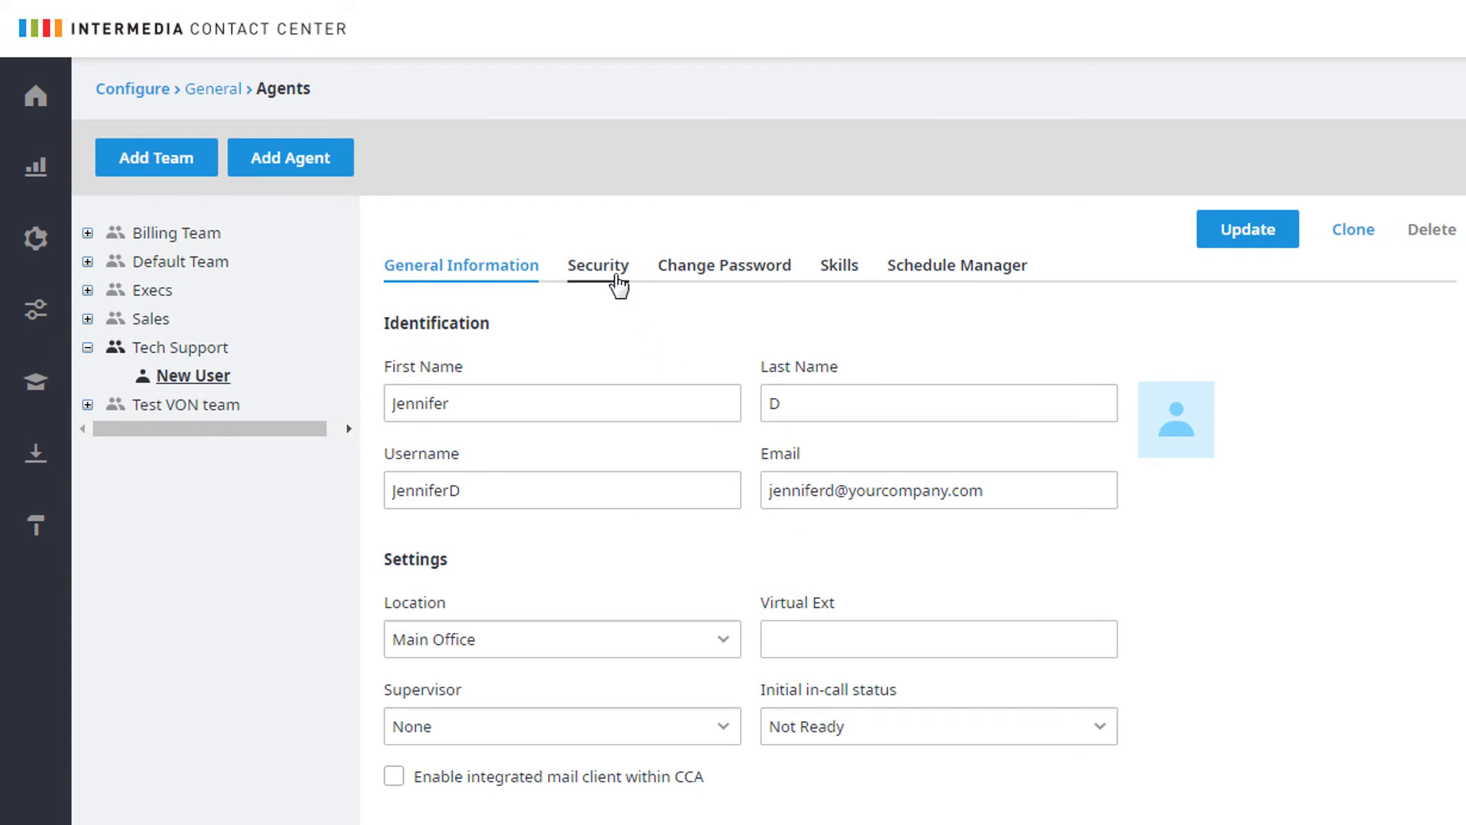
pyautogui.click(616, 280)
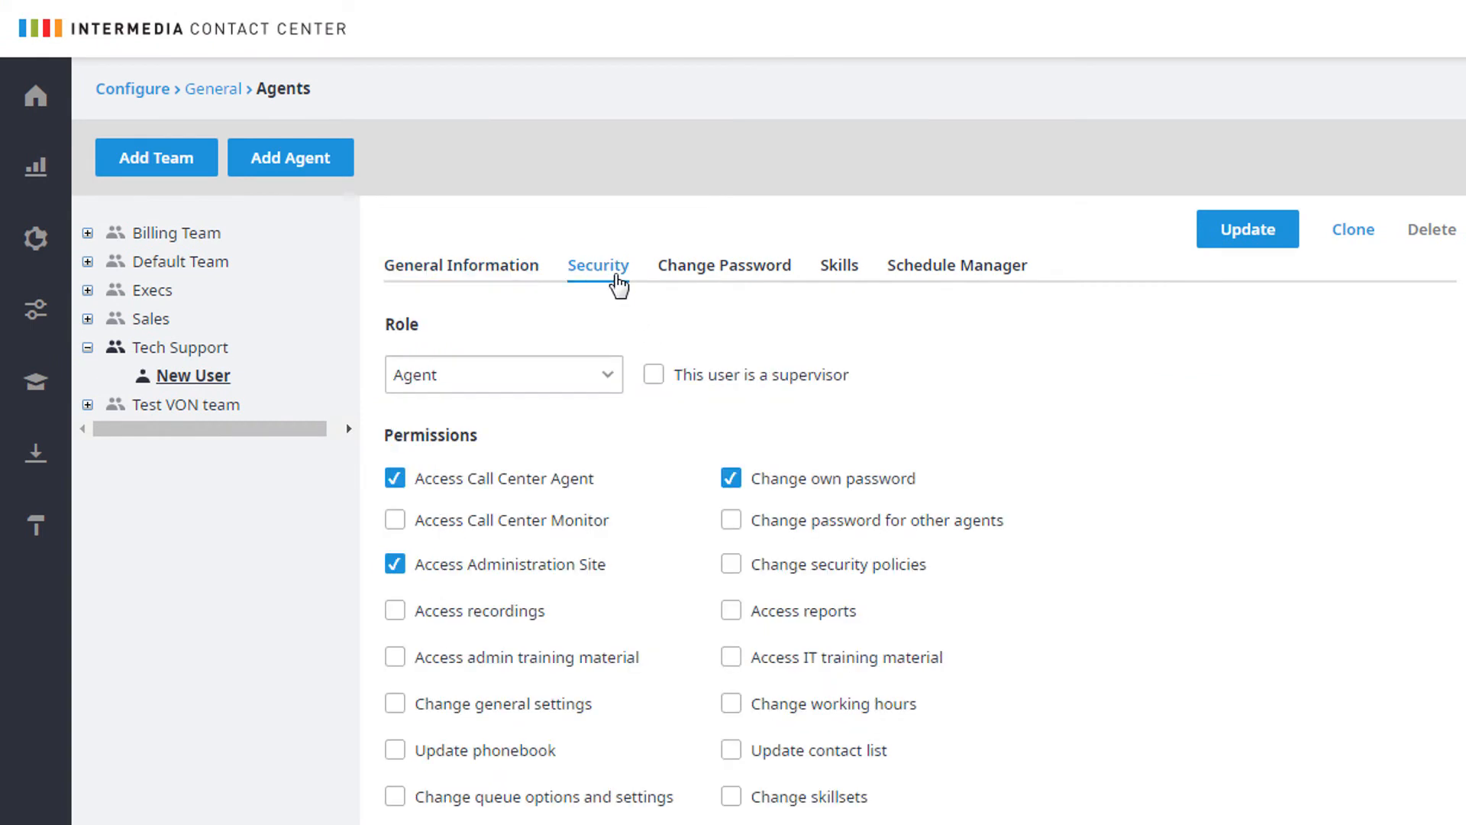
pyautogui.click(611, 375)
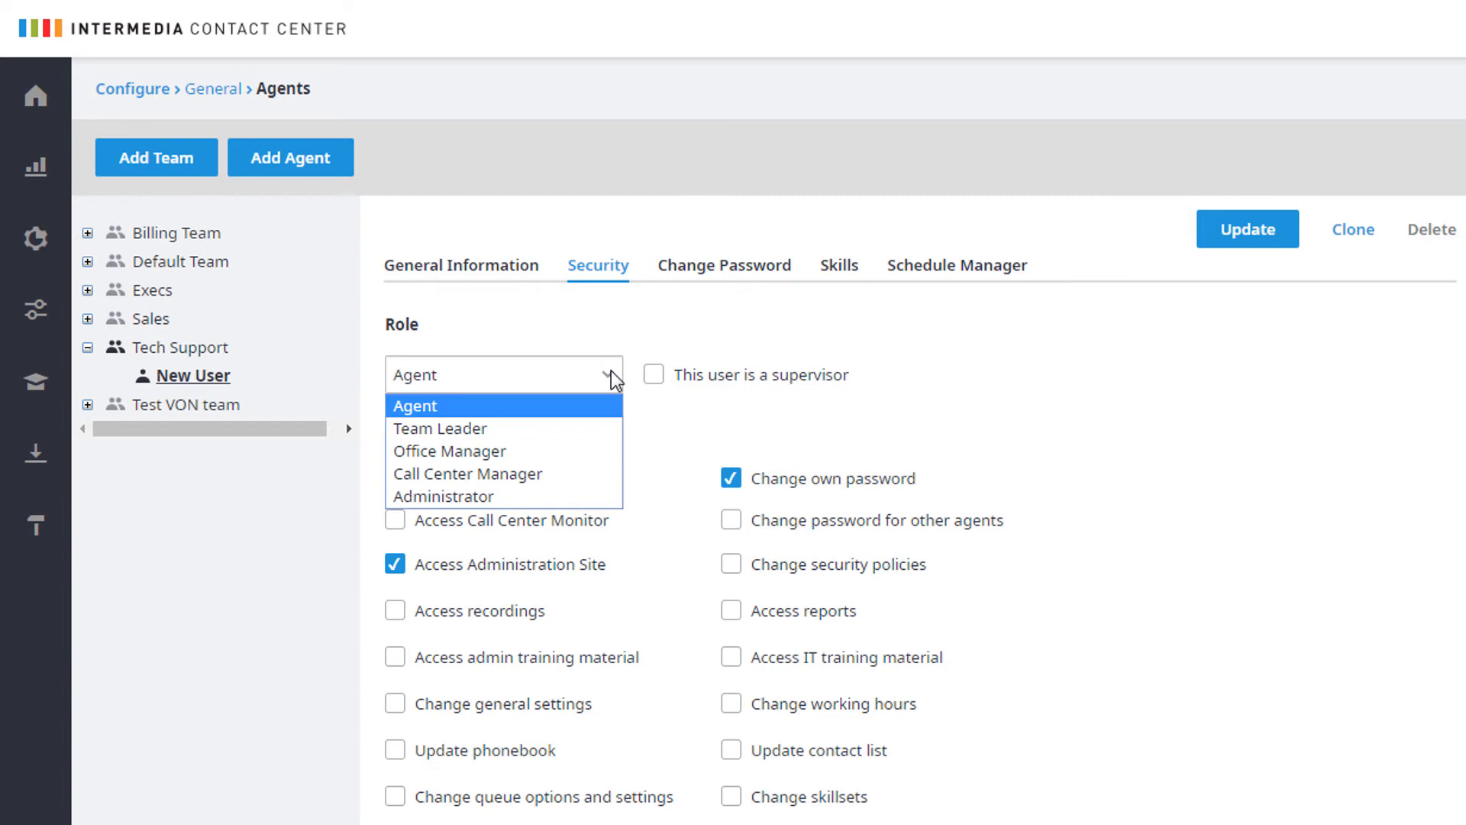
pyautogui.click(615, 378)
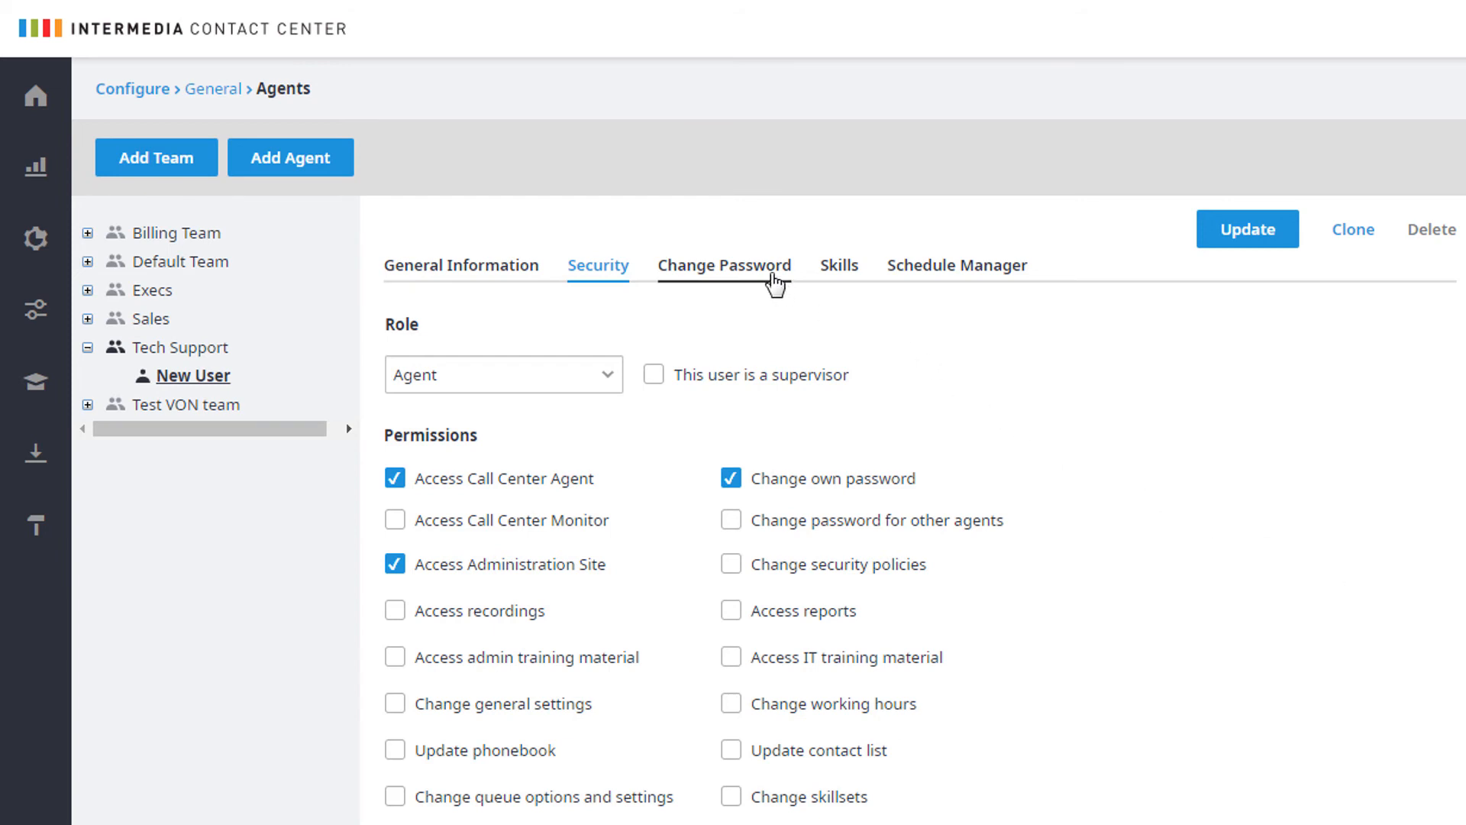
pyautogui.click(776, 285)
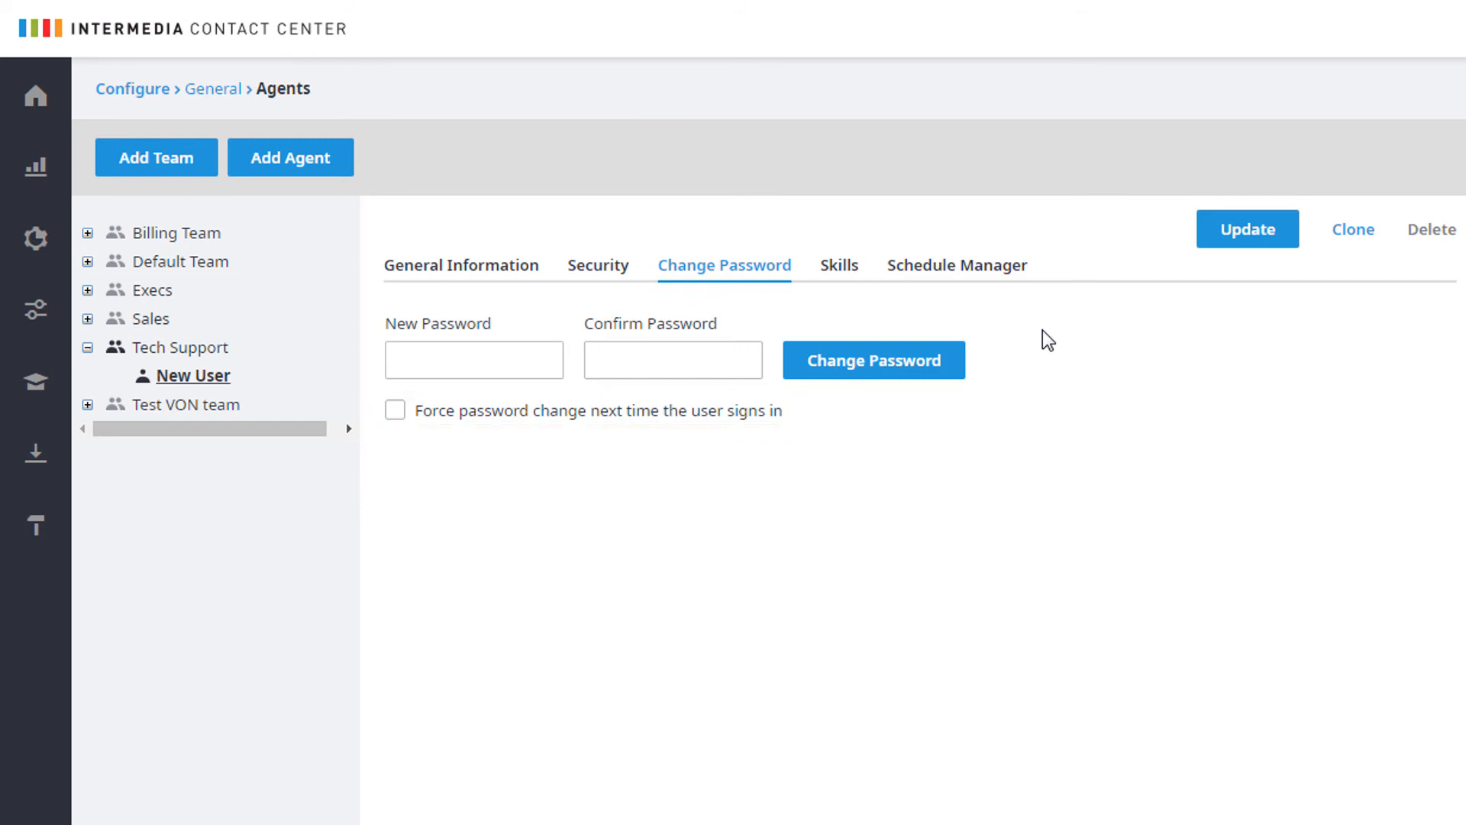
pyautogui.click(843, 275)
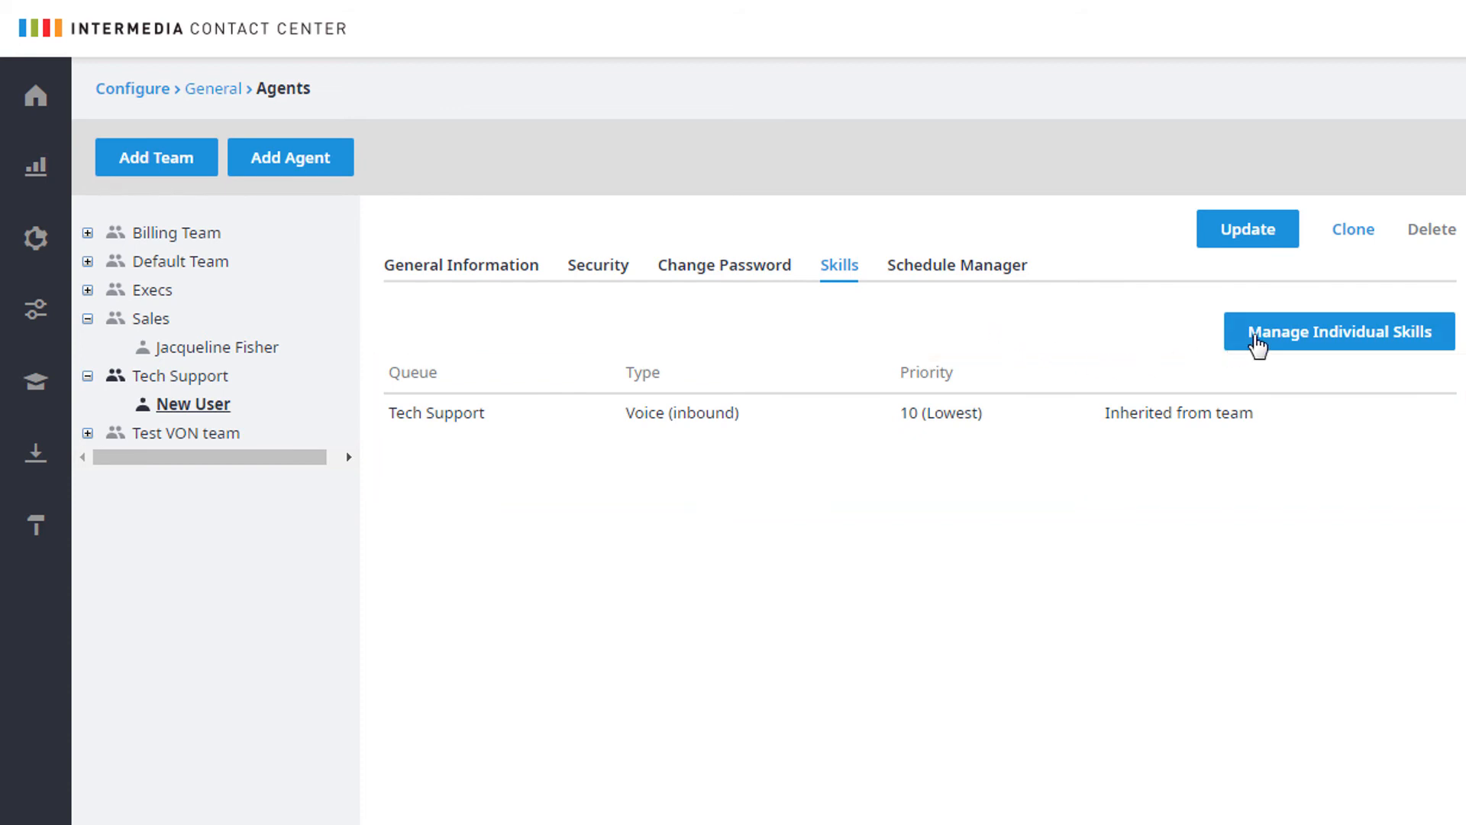
# Individually assign the Billing Queue, Sales queue and Tech Support skills, with Tech Support at priority 4
pyautogui.click(1259, 342)
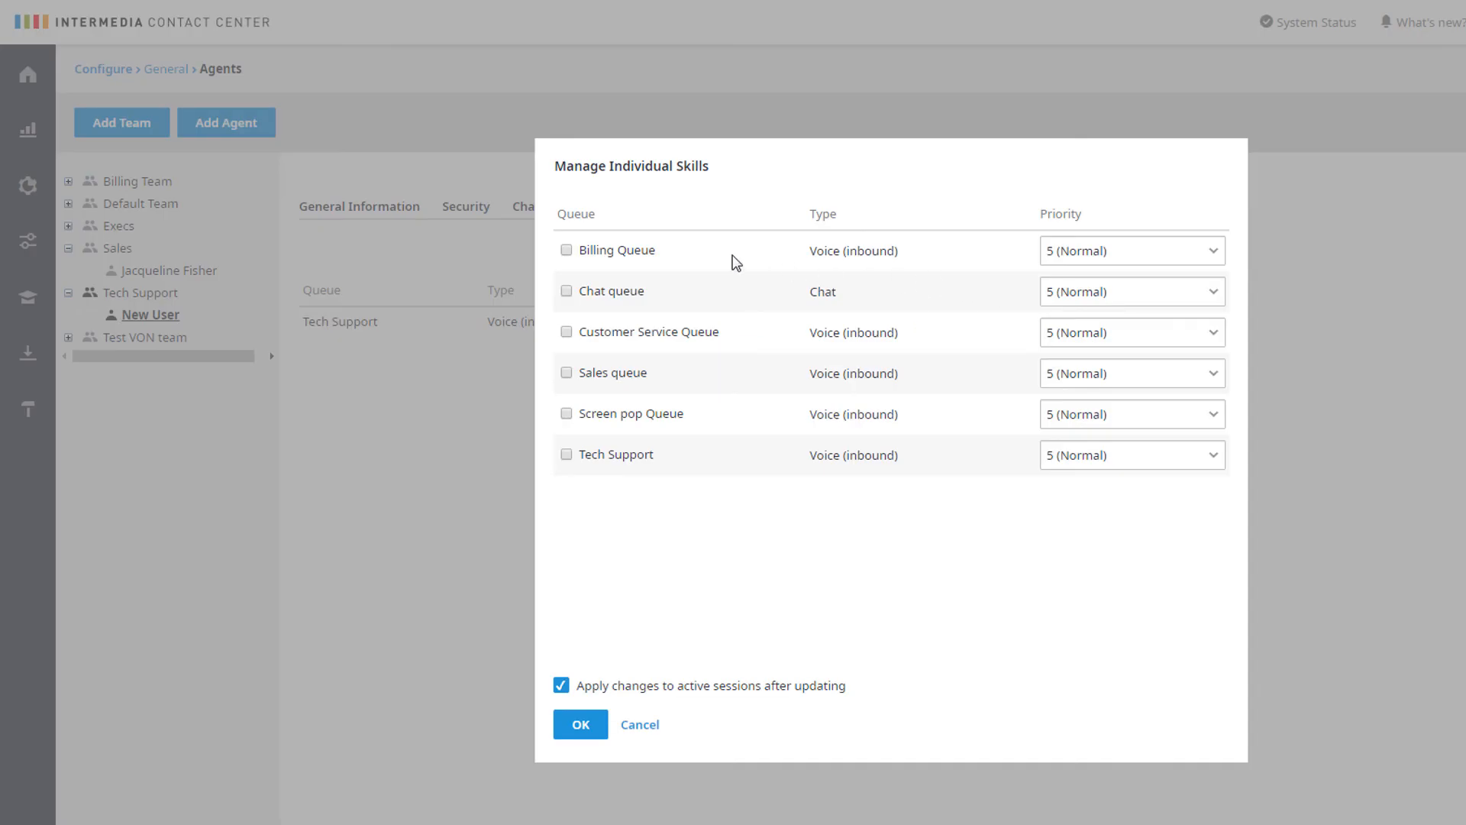
pyautogui.click(566, 251)
pyautogui.click(1213, 457)
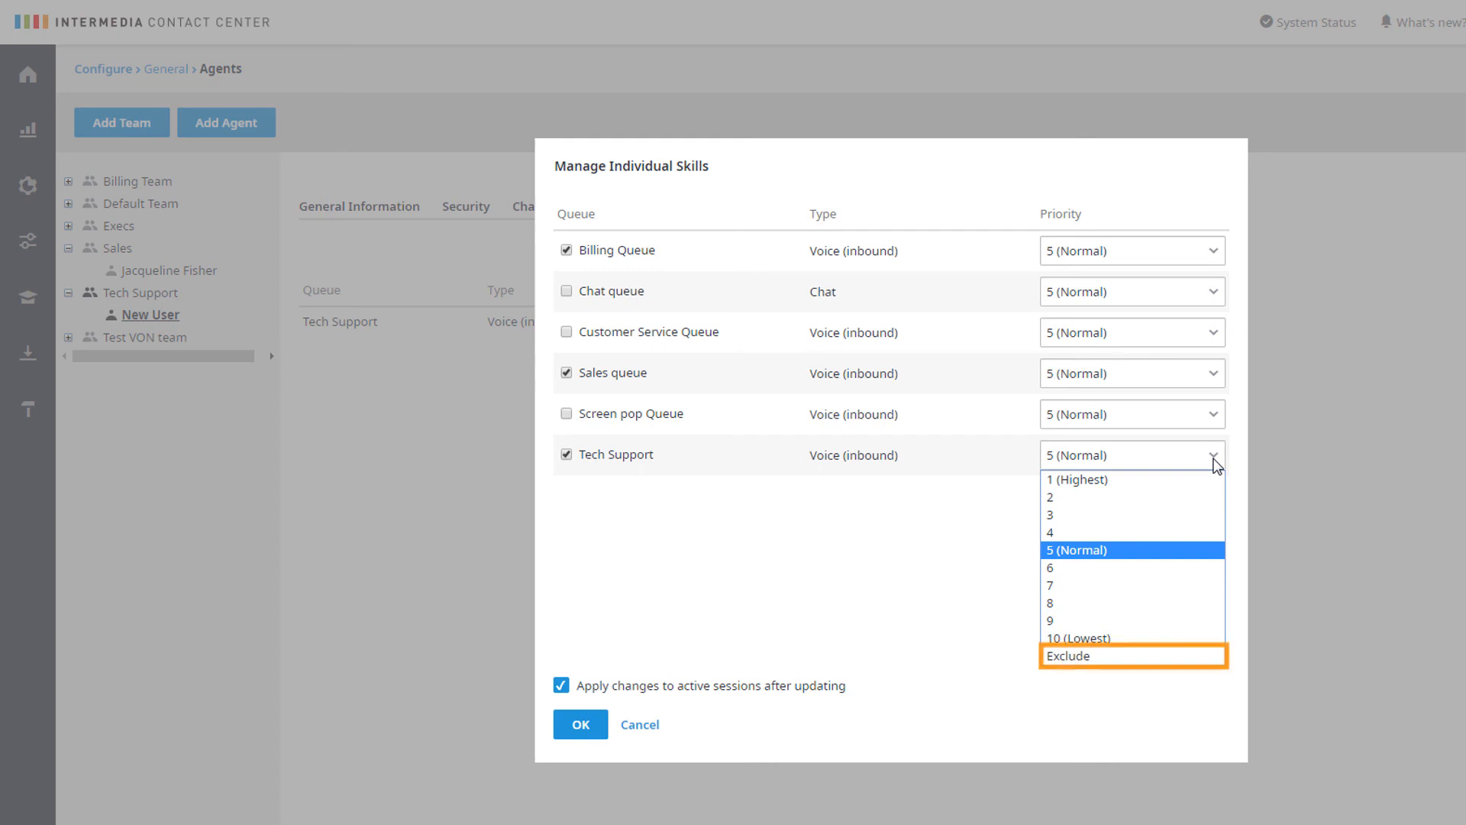
pyautogui.click(1214, 459)
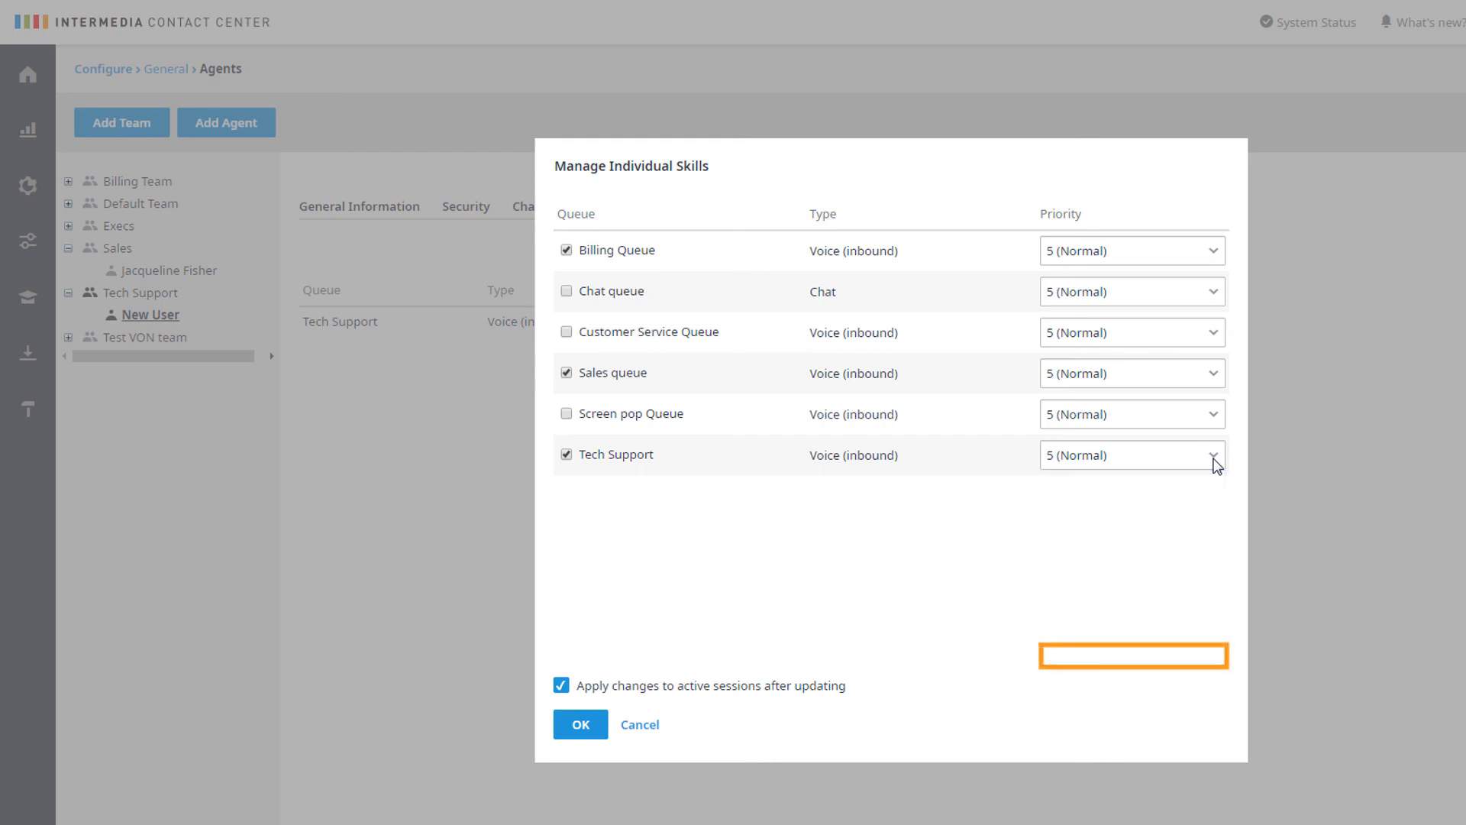
pyautogui.click(1215, 458)
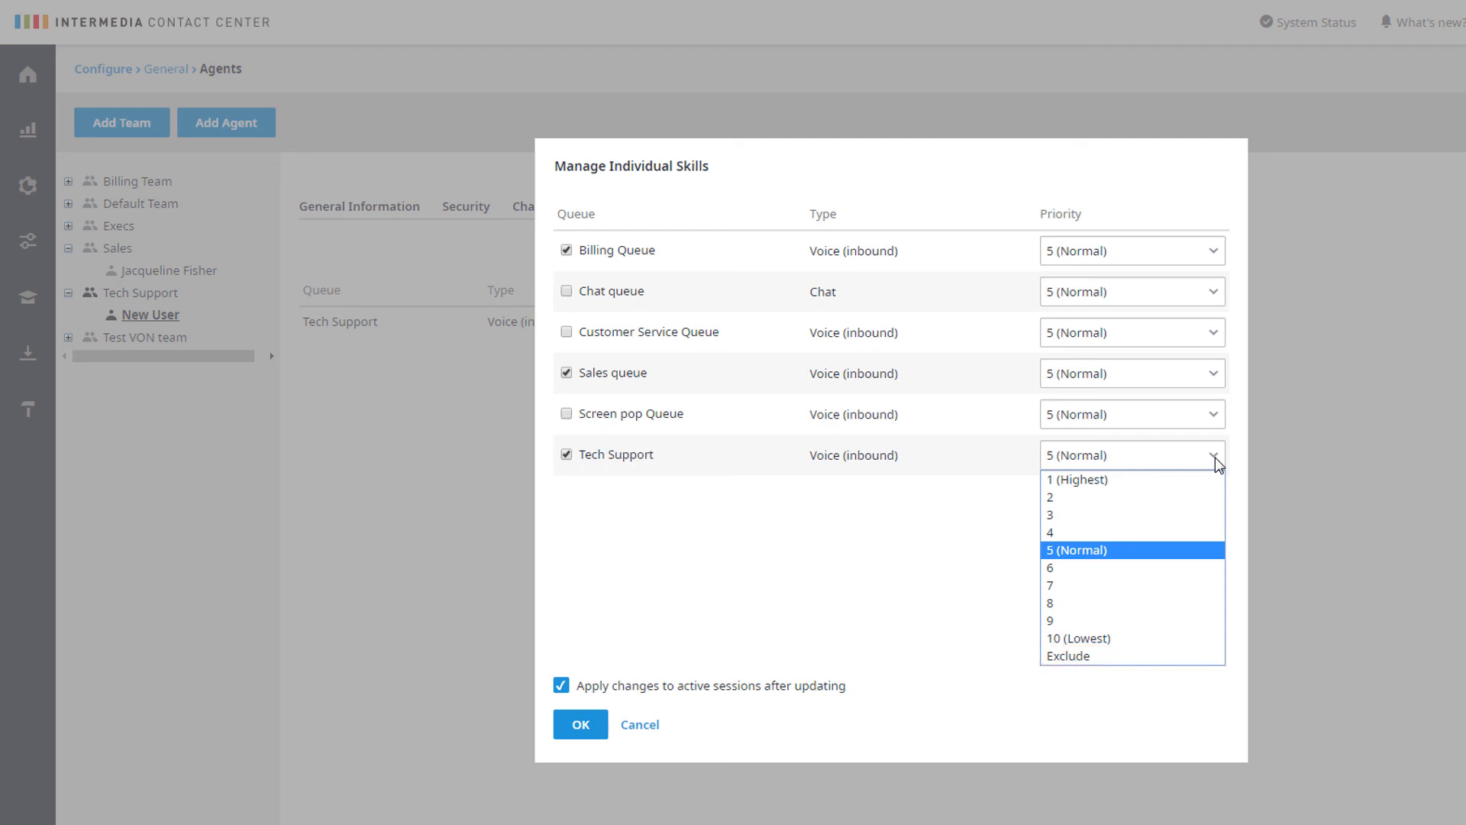
pyautogui.click(1218, 464)
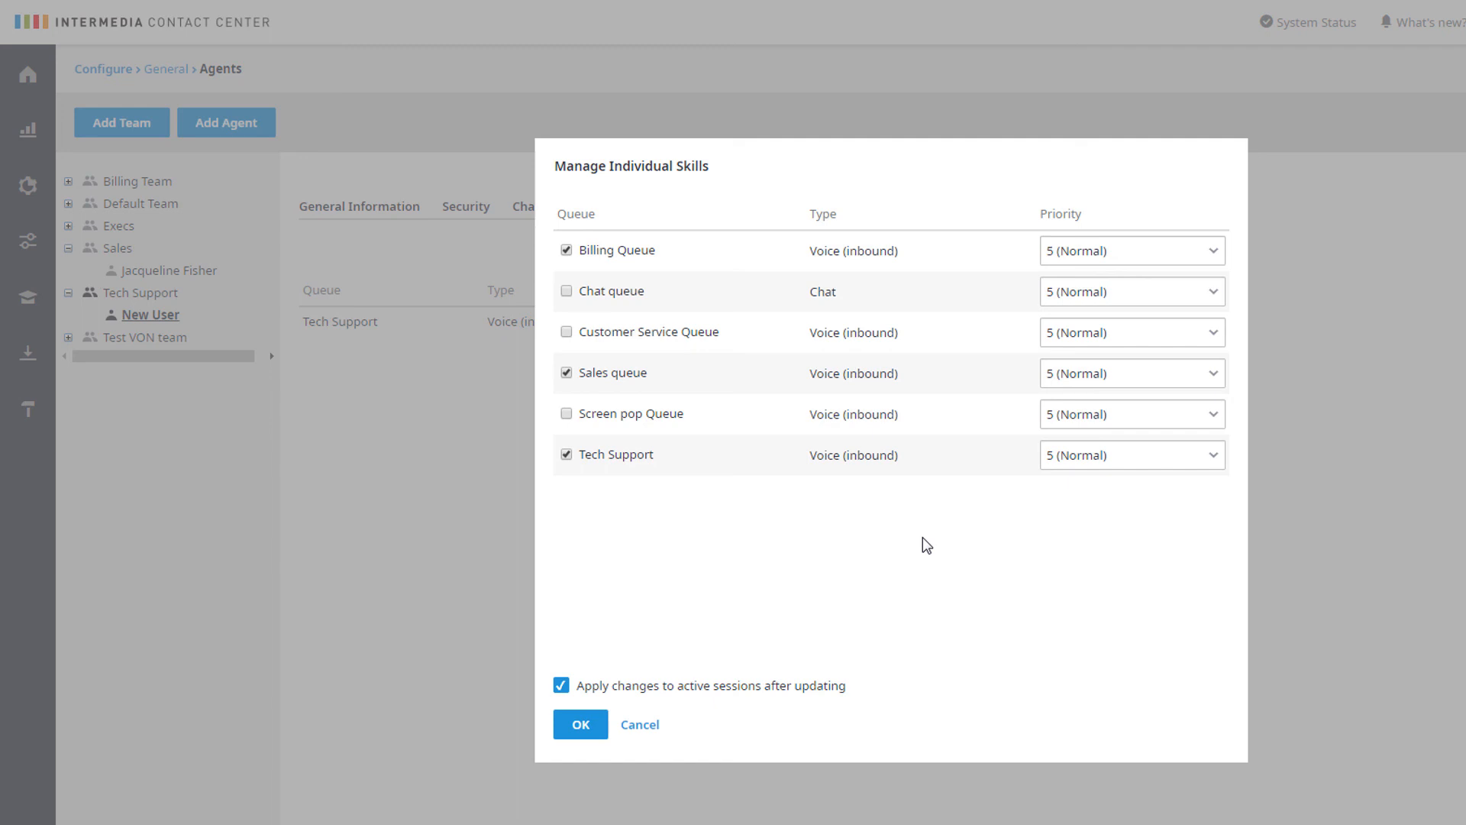
pyautogui.click(1214, 457)
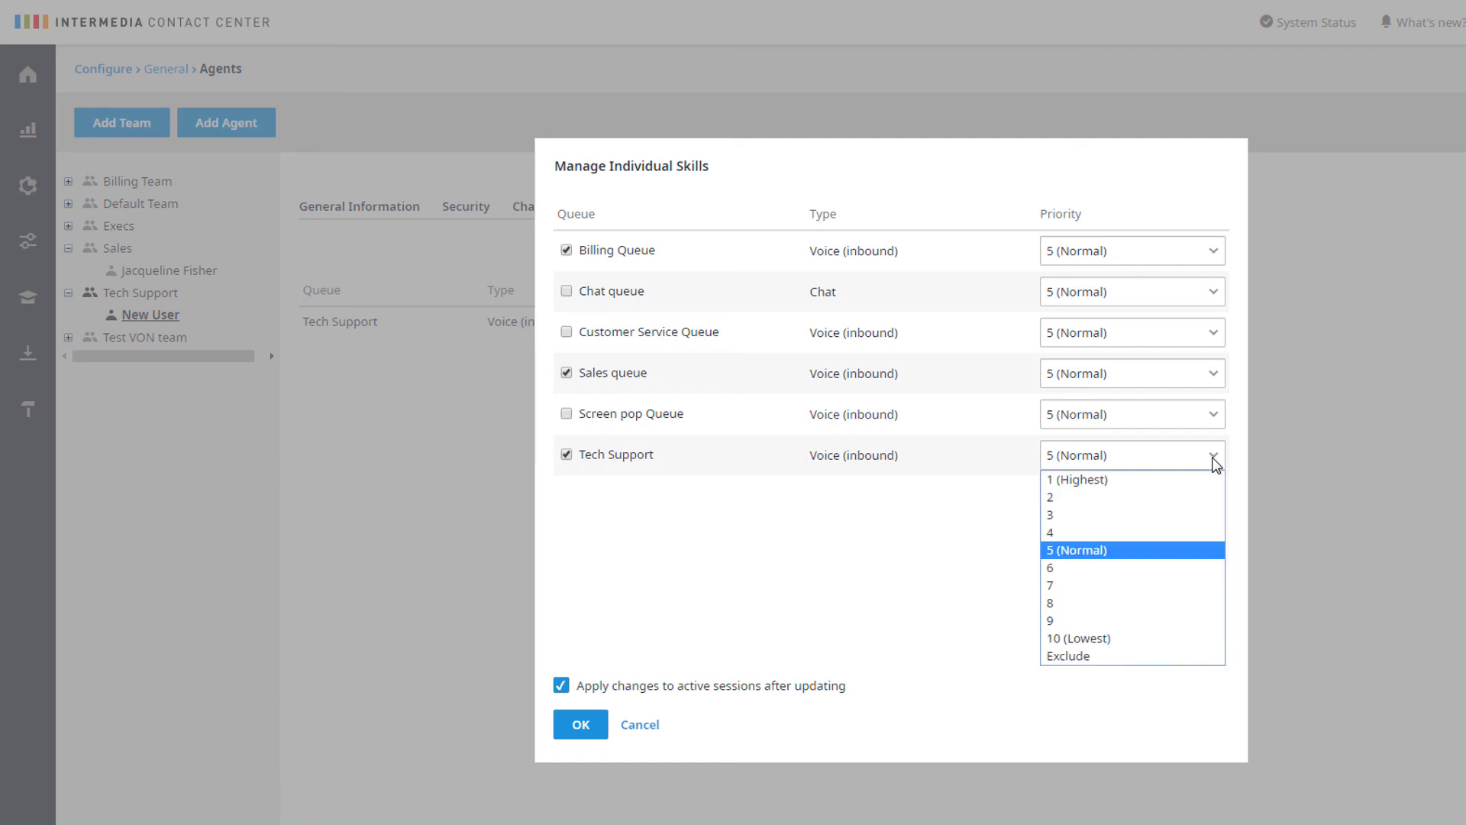
pyautogui.click(1160, 532)
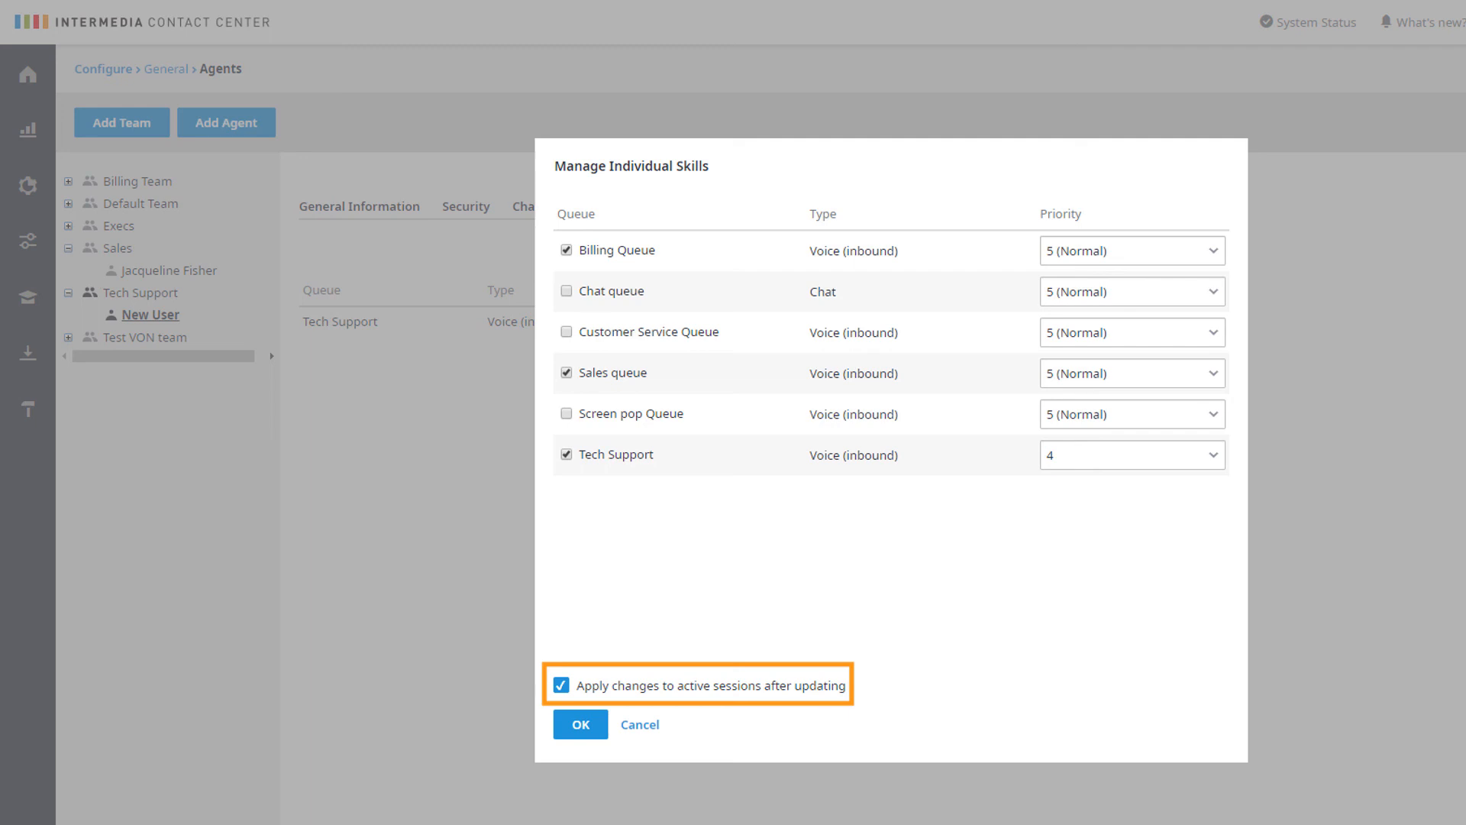
pyautogui.click(593, 728)
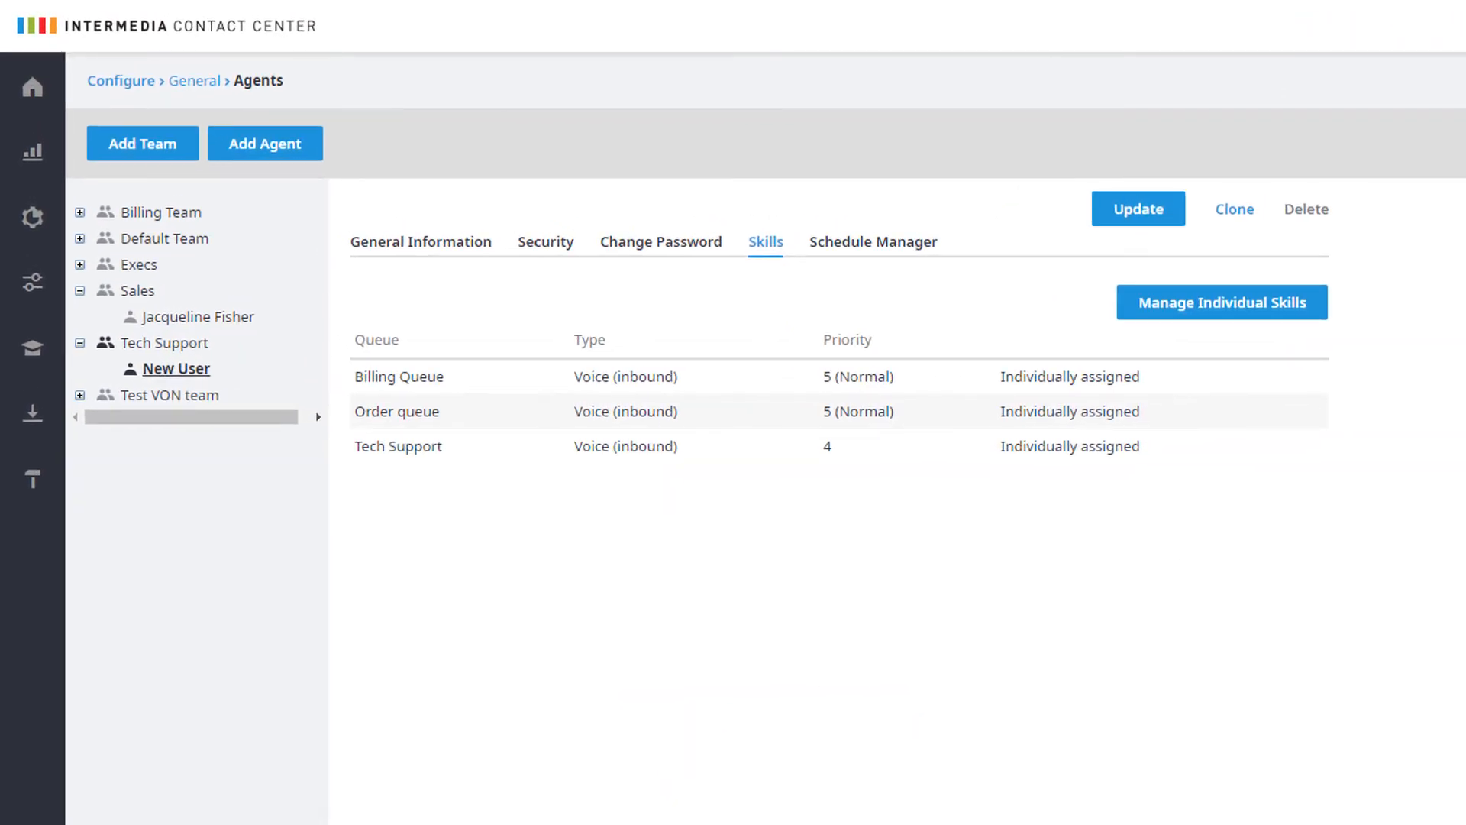
# Open the agent's Schedule Manager settings
pyautogui.click(911, 243)
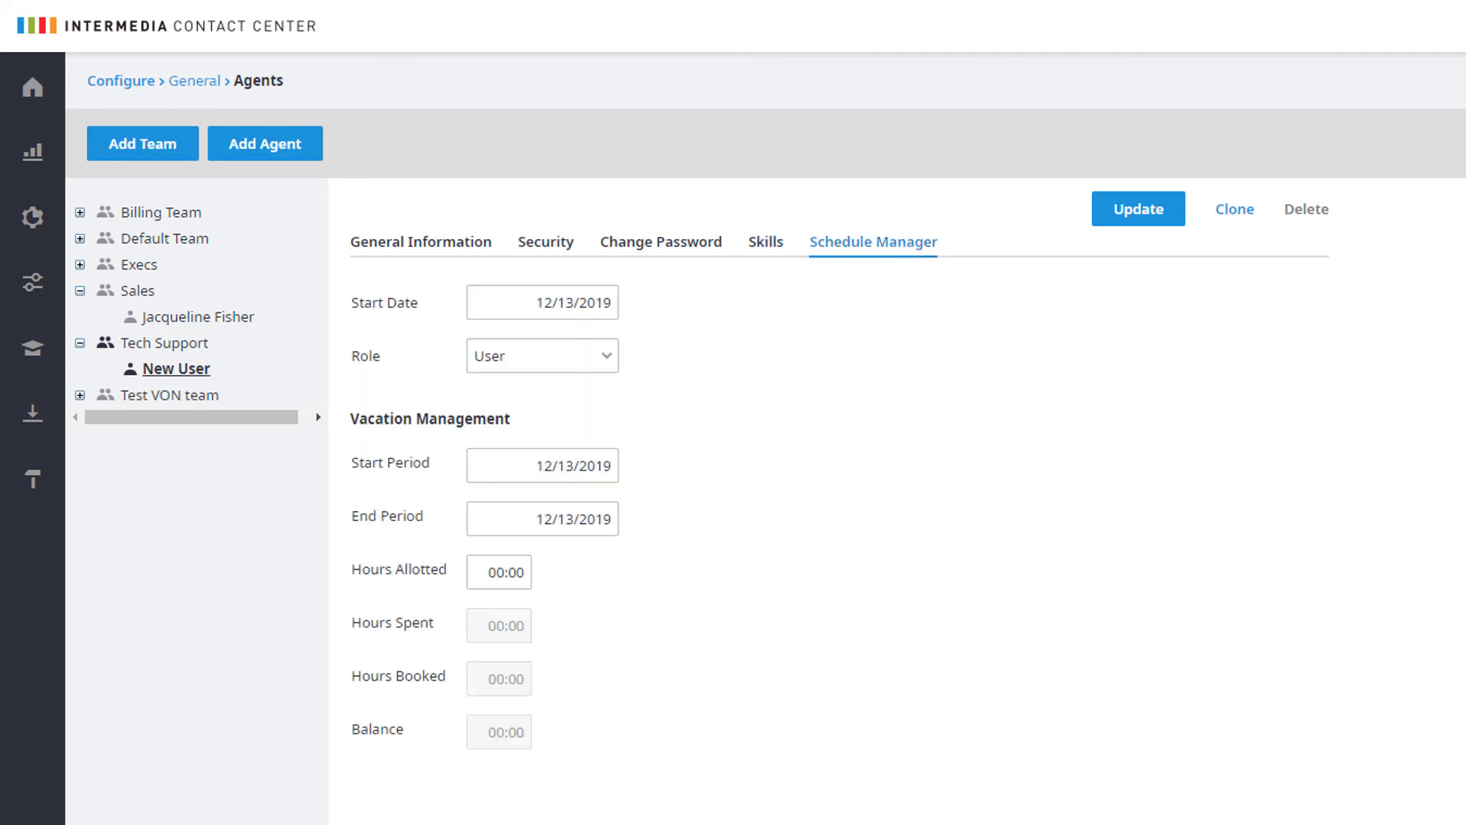